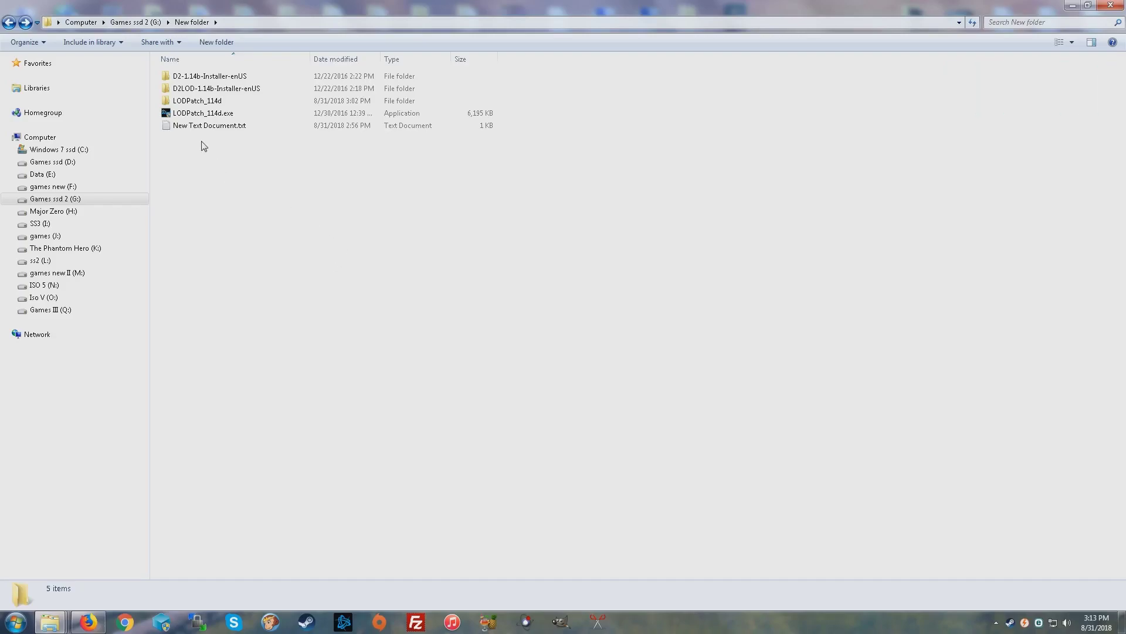
Step: Launch the Diablo II installer with admin approval, choose Install Diablo II, and accept the license
double_click(187, 76)
click(186, 115)
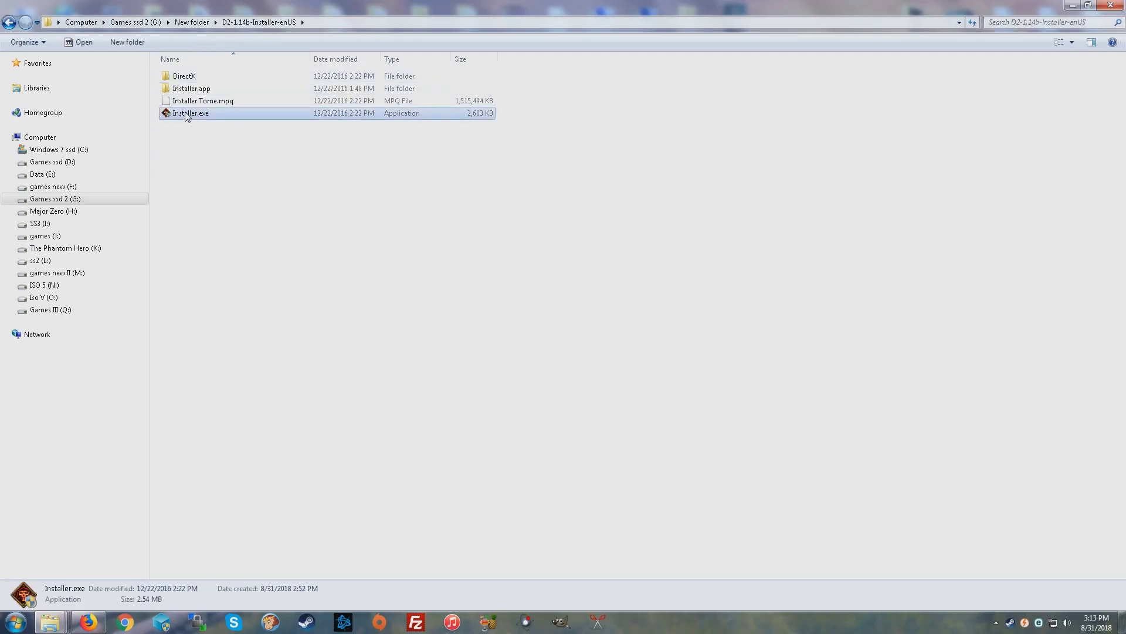
double_click(186, 115)
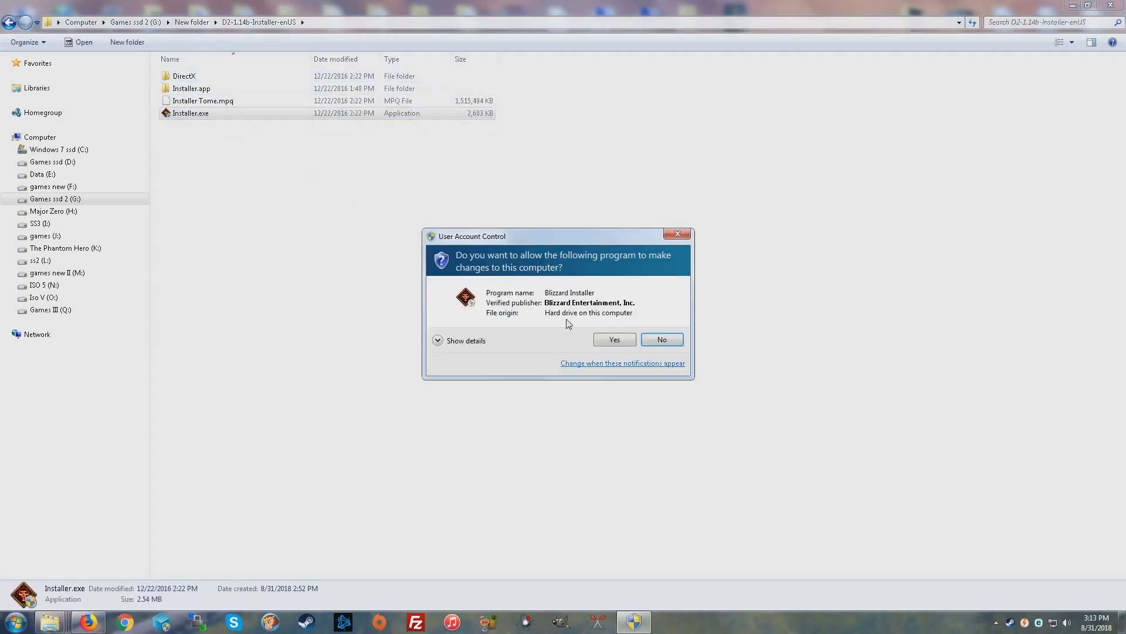
click(616, 340)
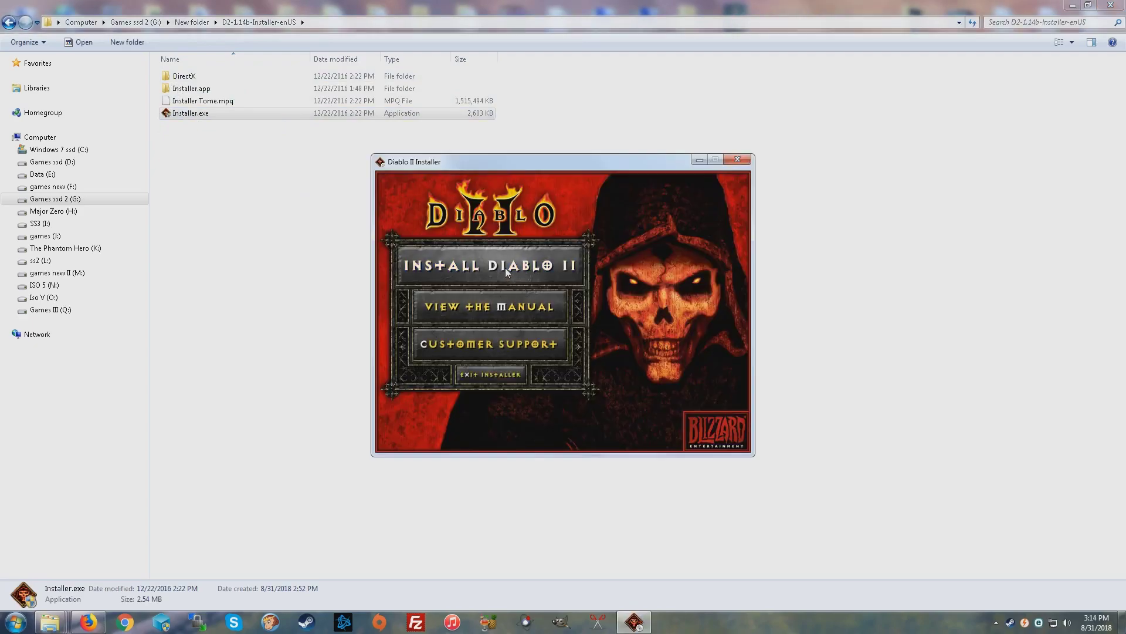
click(507, 271)
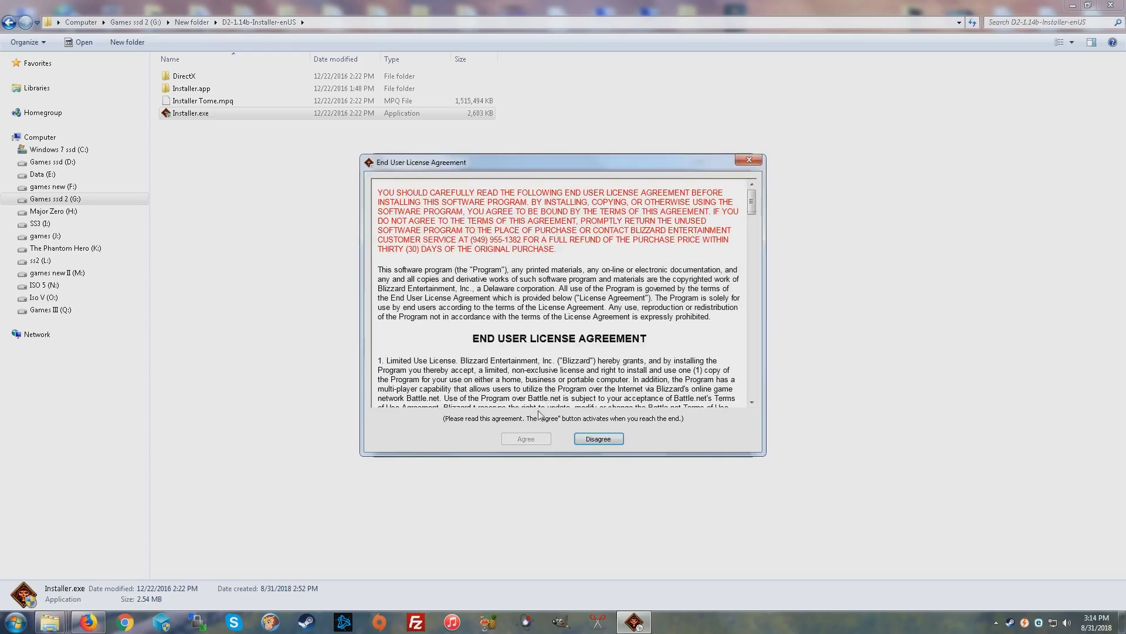
drag(752, 202, 764, 398)
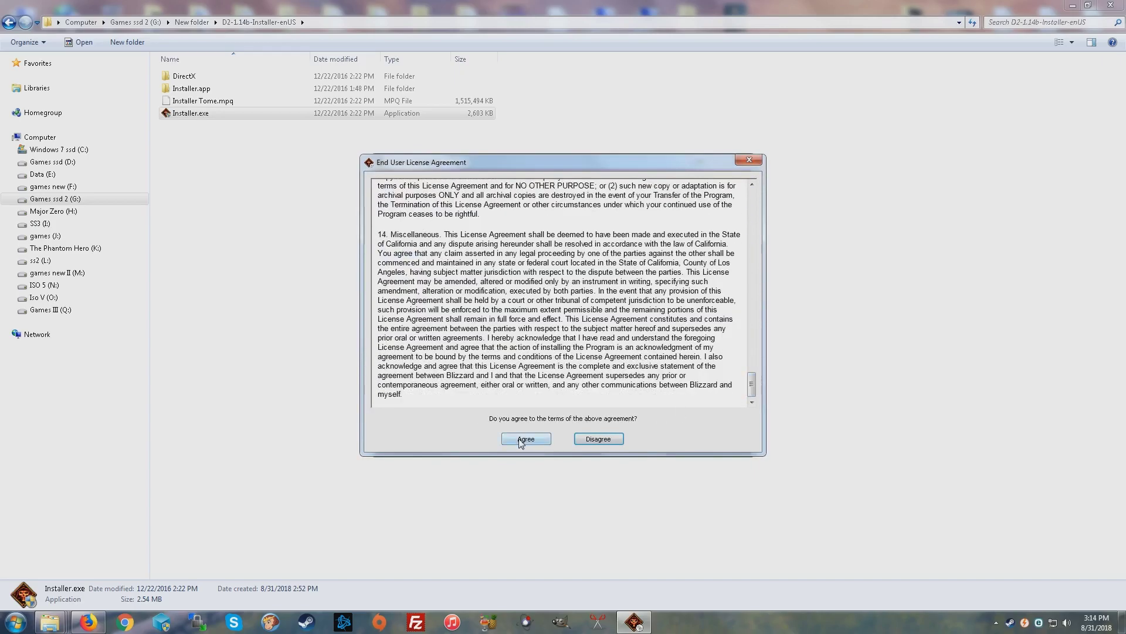
click(520, 441)
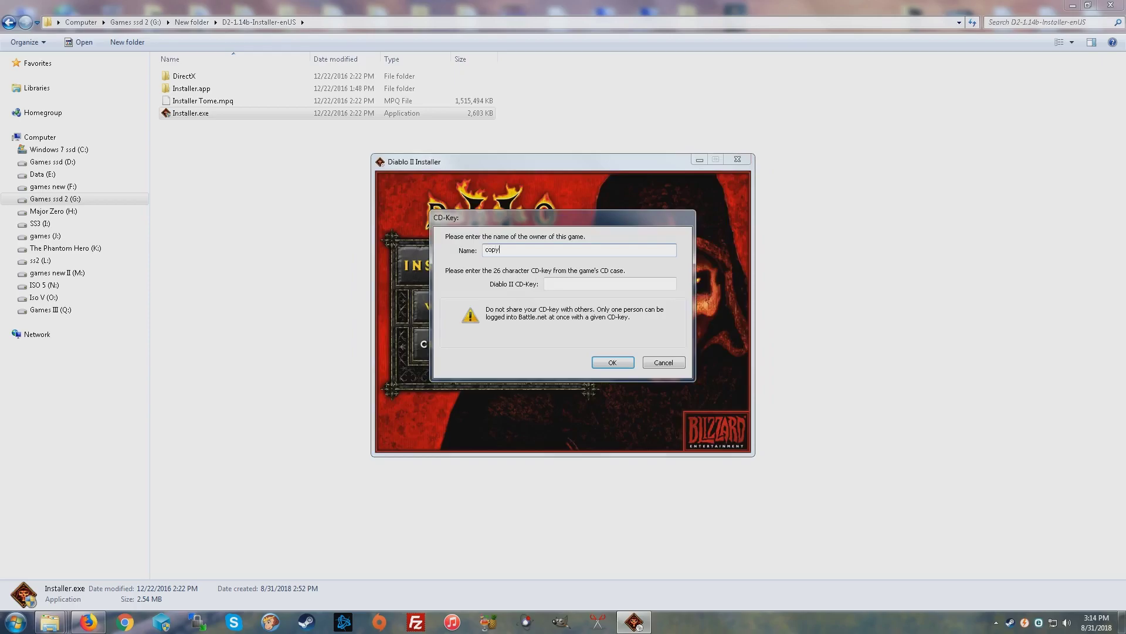
Step: Copy the Diablo 2 CD key from the Notepad notes into the installer's CD-key field
click(9, 23)
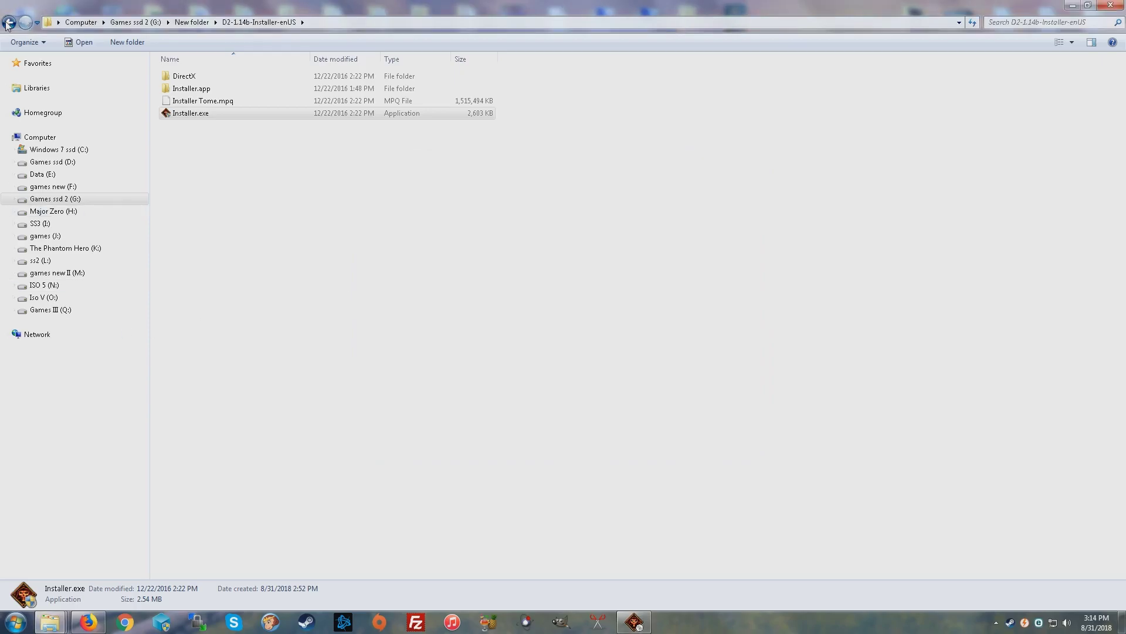
double_click(176, 125)
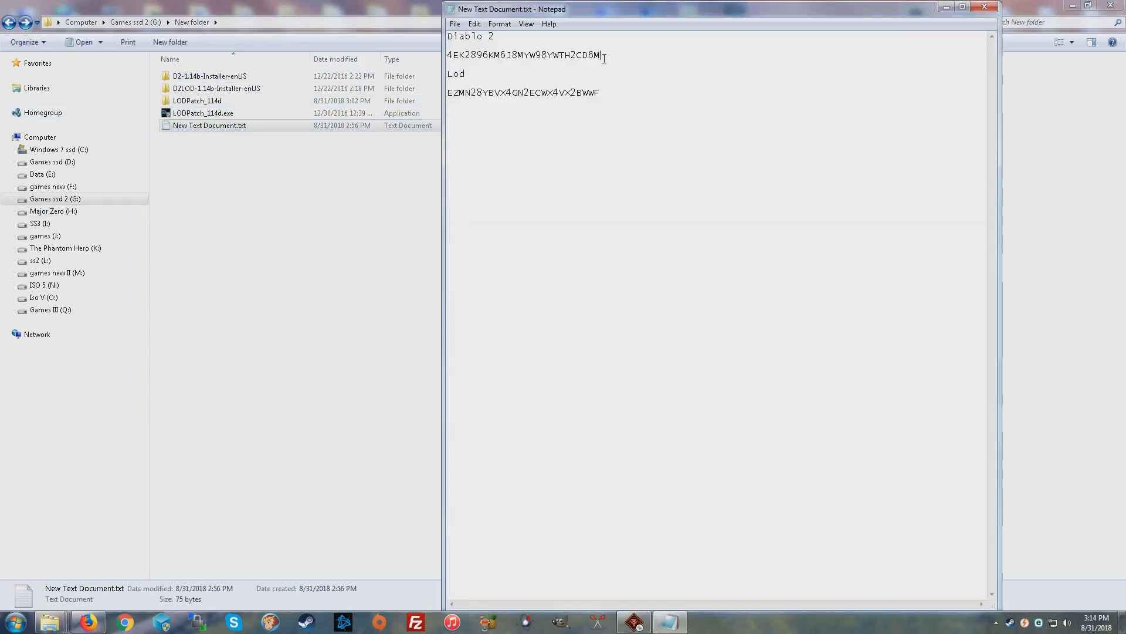
drag(425, 62, 414, 49)
key(ctrl+c)
key(alt+Tab)
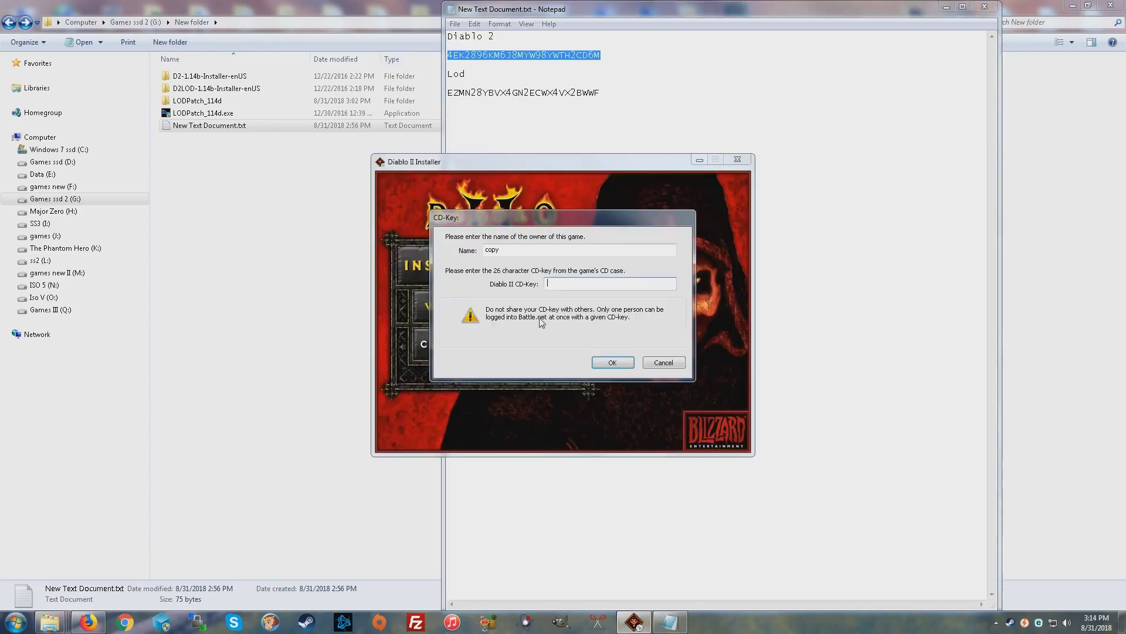
key(ctrl+v)
Step: Confirm the key and install Diablo II into the games folder on Games III (Q:)
click(605, 364)
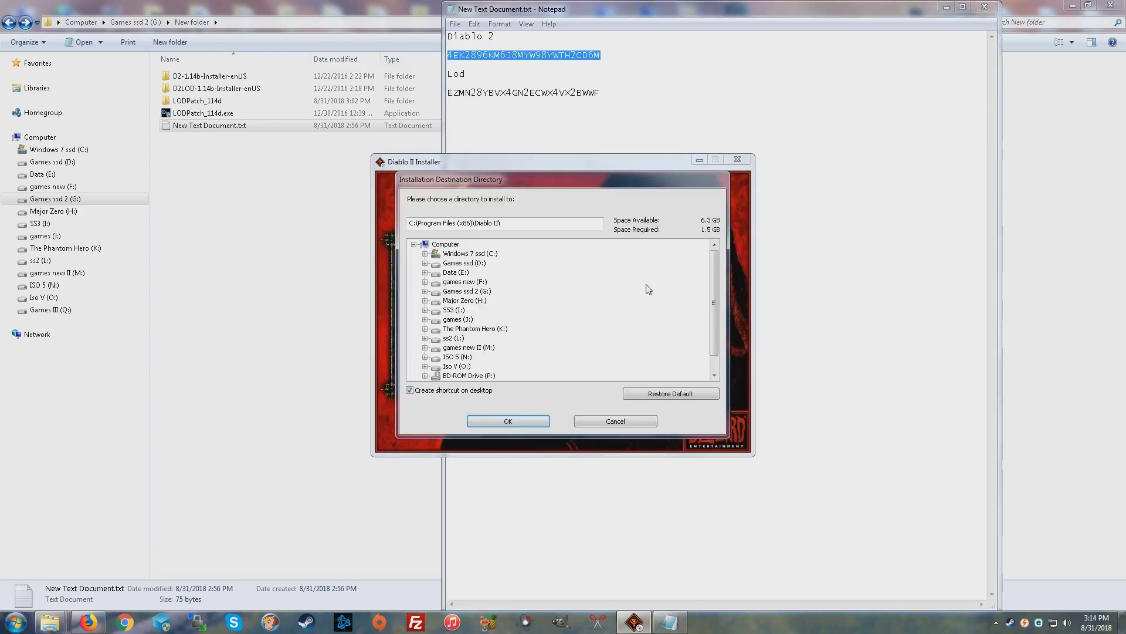
scroll(711, 287, down, 2)
click(478, 367)
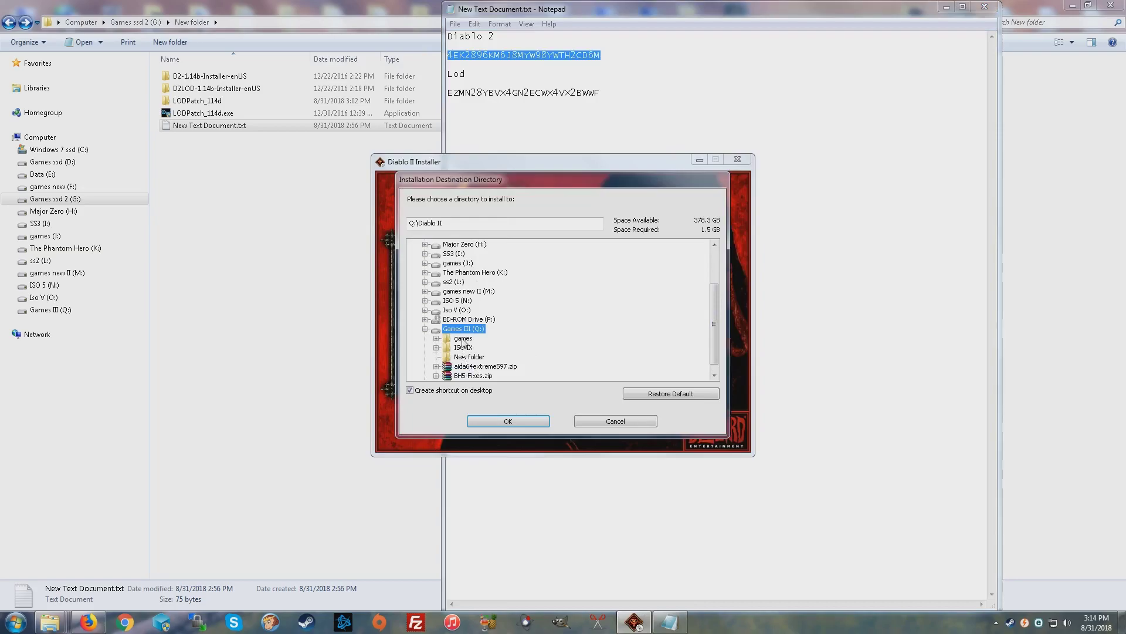
double_click(463, 338)
click(491, 420)
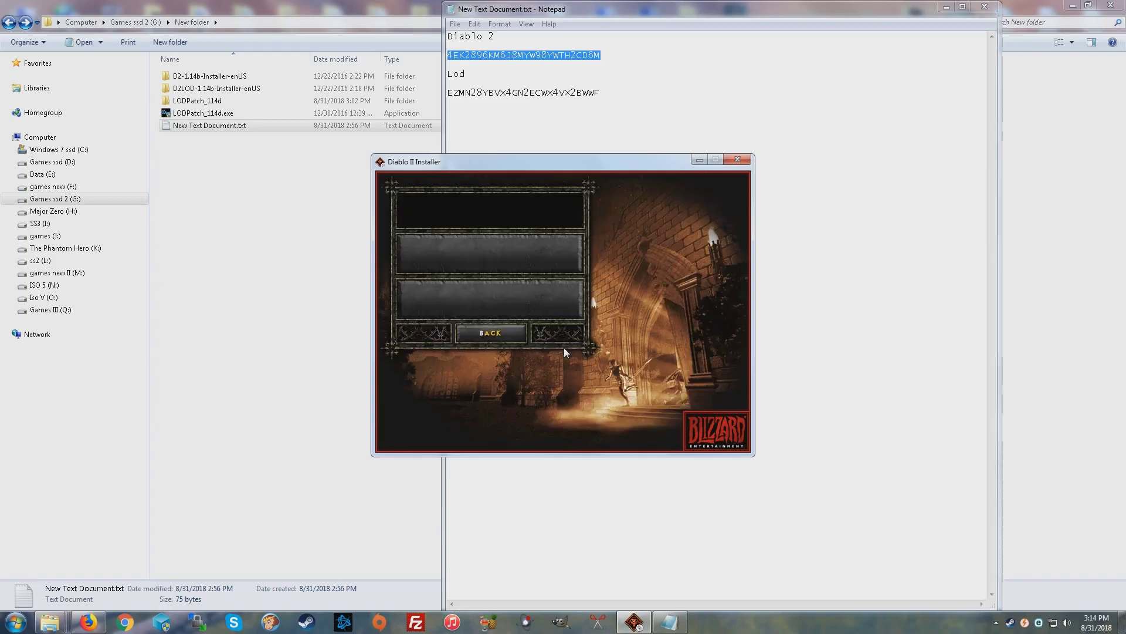
click(496, 333)
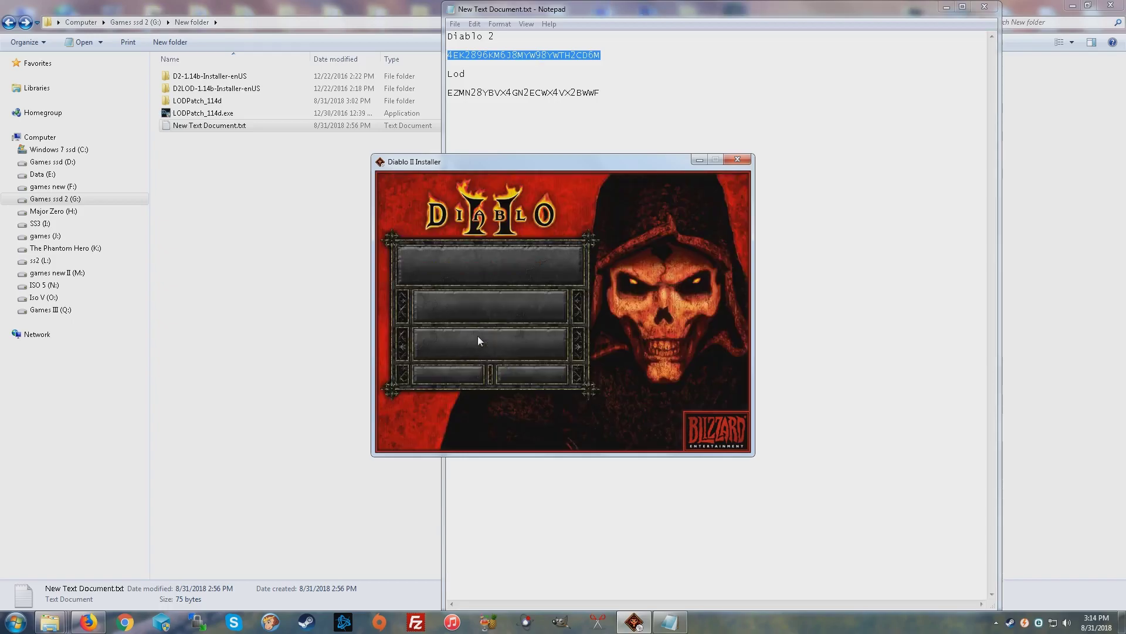
Step: Run the D2LOD Installer.exe as administrator, start the Lord of Destruction install, and accept its license
click(464, 375)
double_click(199, 88)
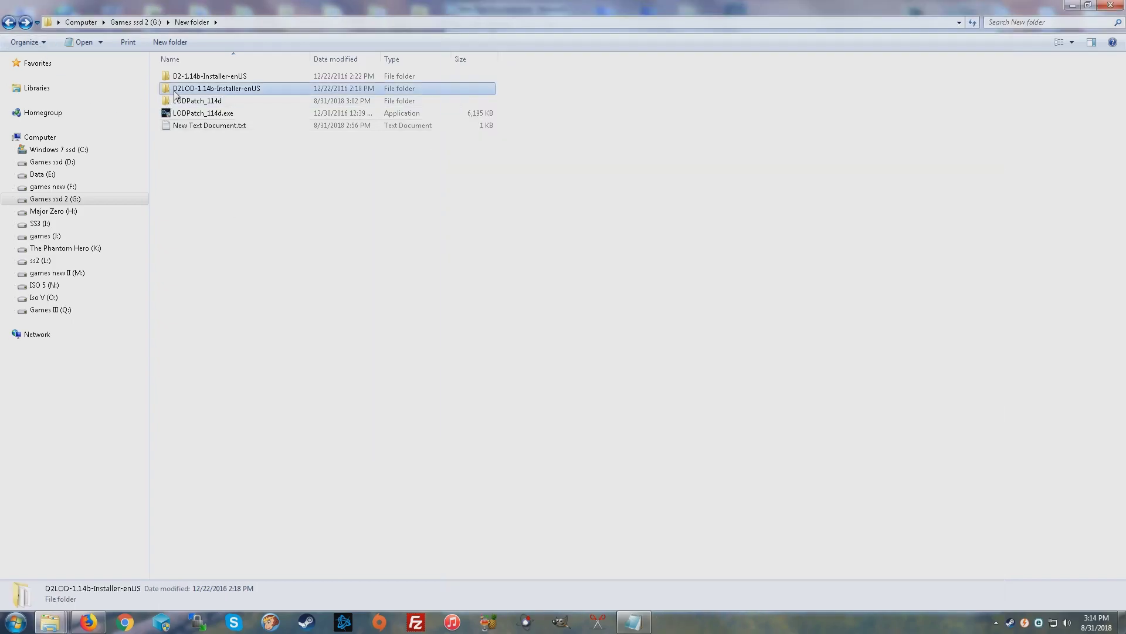
right_click(188, 116)
click(223, 130)
click(610, 337)
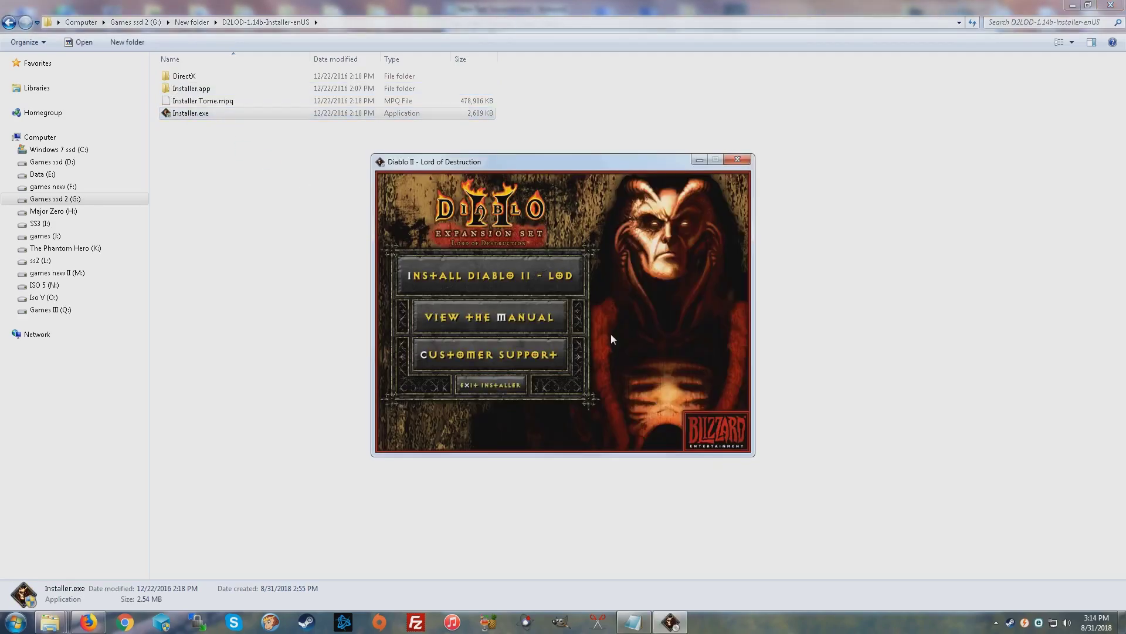
click(535, 285)
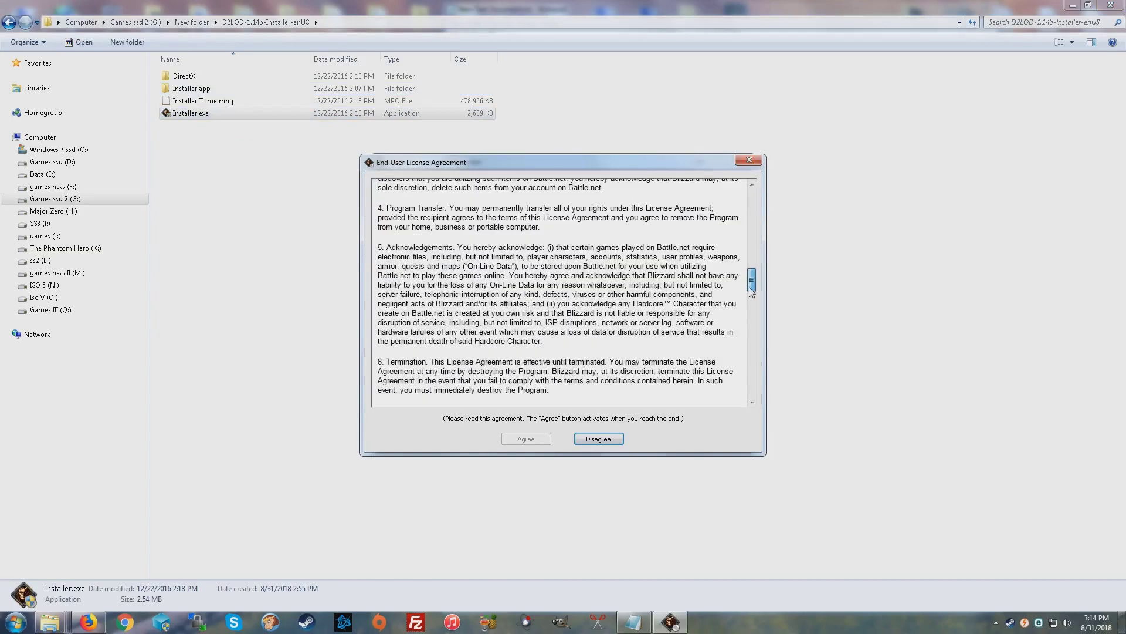
drag(752, 201, 752, 396)
click(527, 439)
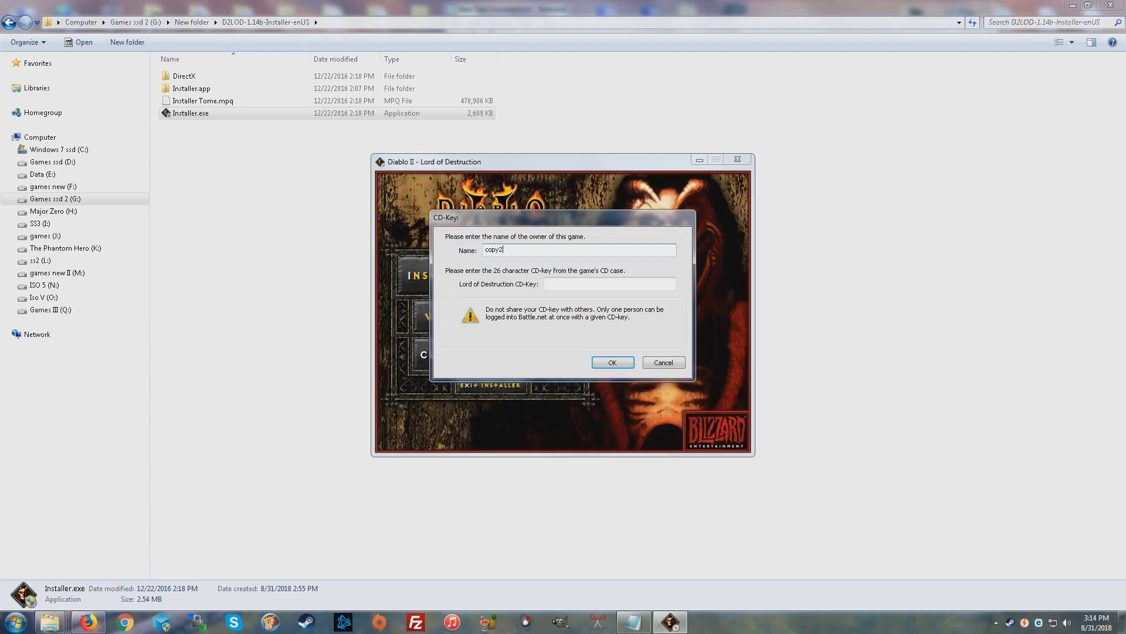
Step: Select the Lod CD key in Notepad and attempt pasting into the empty CD-key field
click(633, 622)
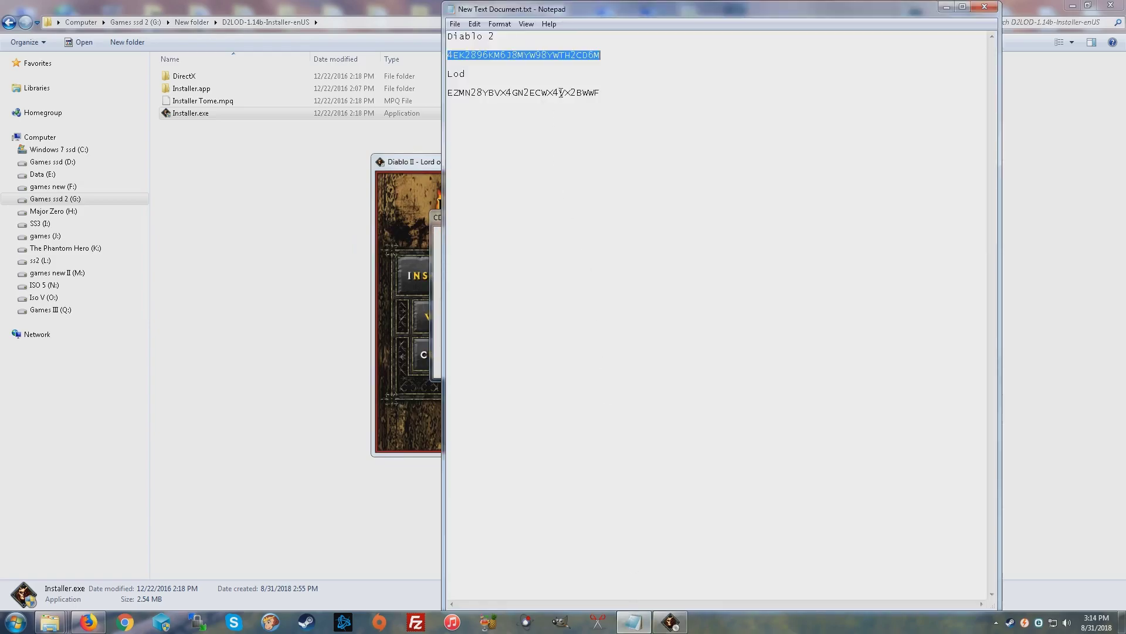
drag(449, 92, 629, 91)
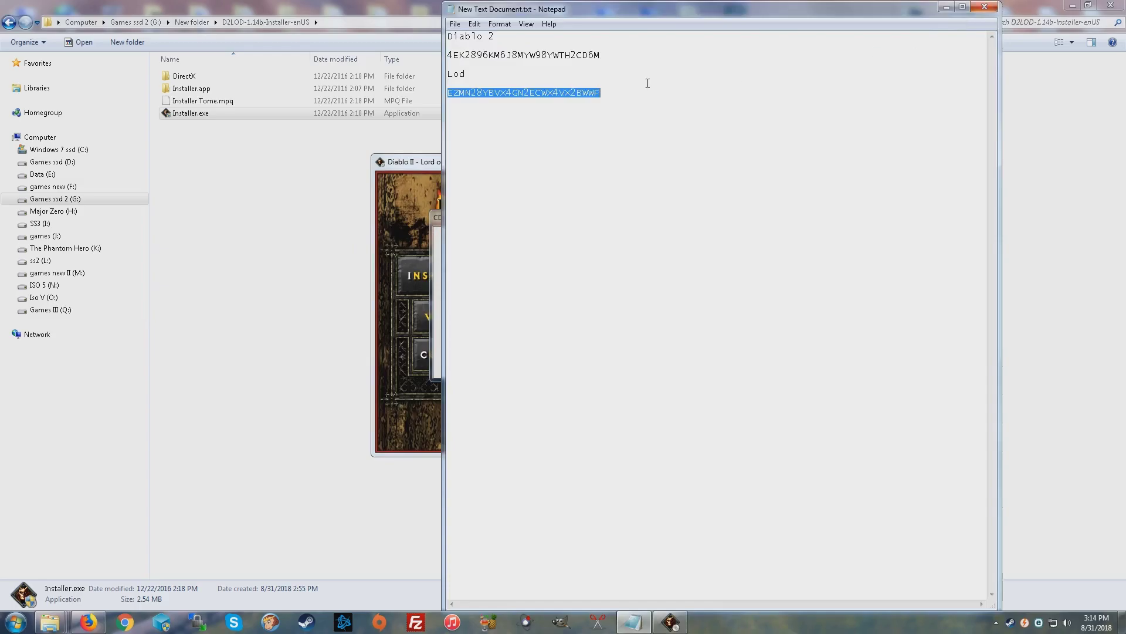
click(437, 231)
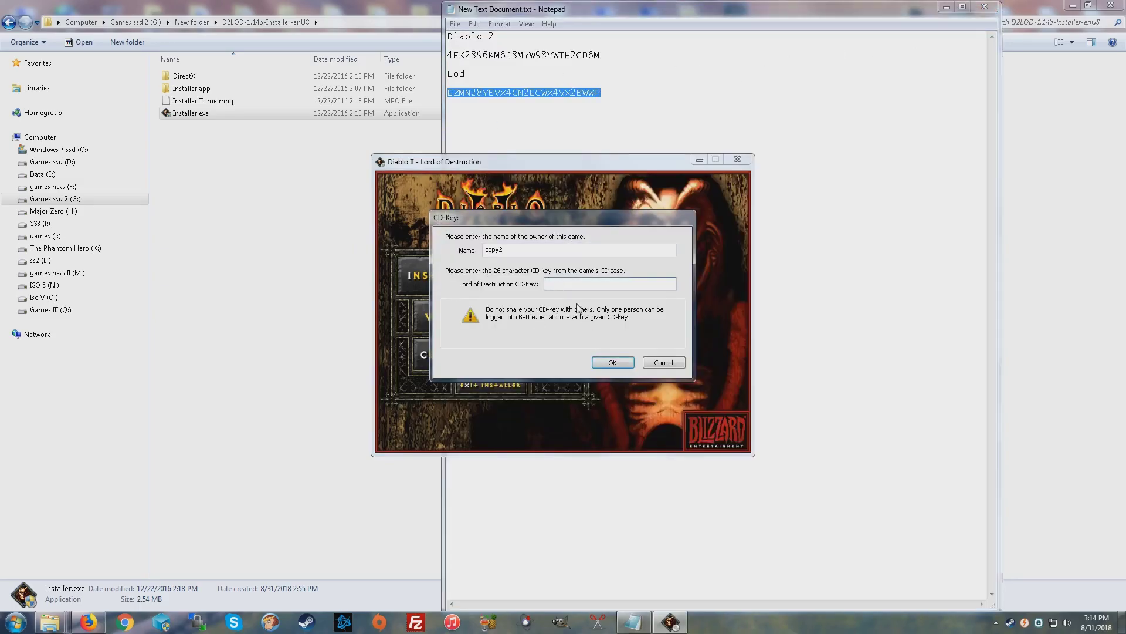
right_click(562, 282)
click(594, 332)
right_click(559, 285)
click(593, 337)
Step: Copy and paste the Lod key, install the expansion, and close the Notepad notes
click(498, 118)
double_click(510, 95)
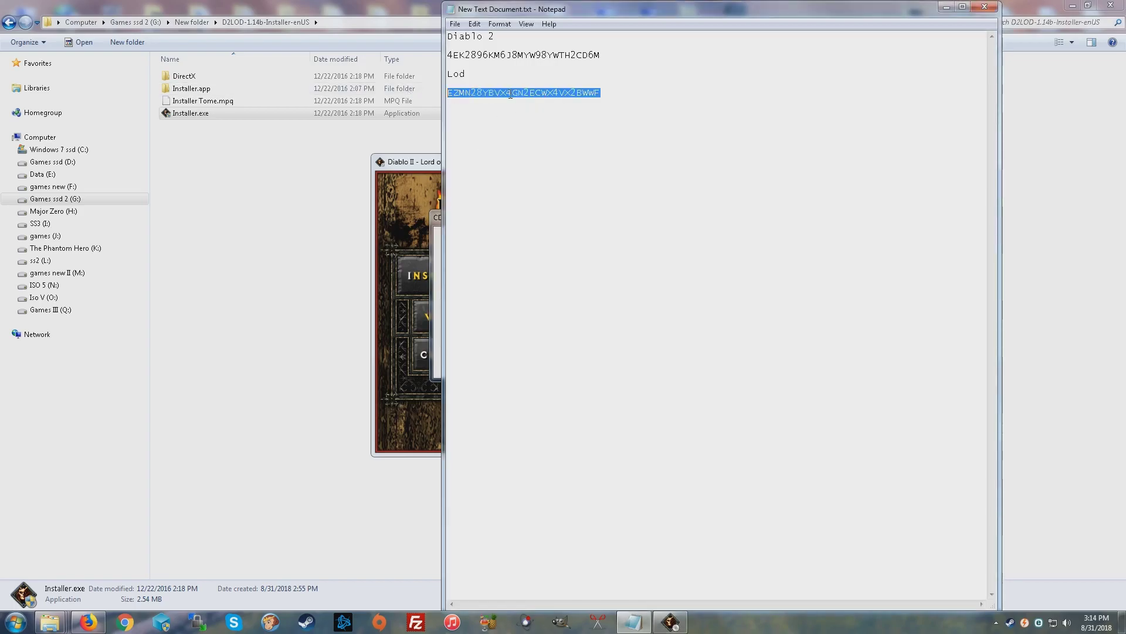
right_click(509, 95)
click(538, 132)
click(410, 194)
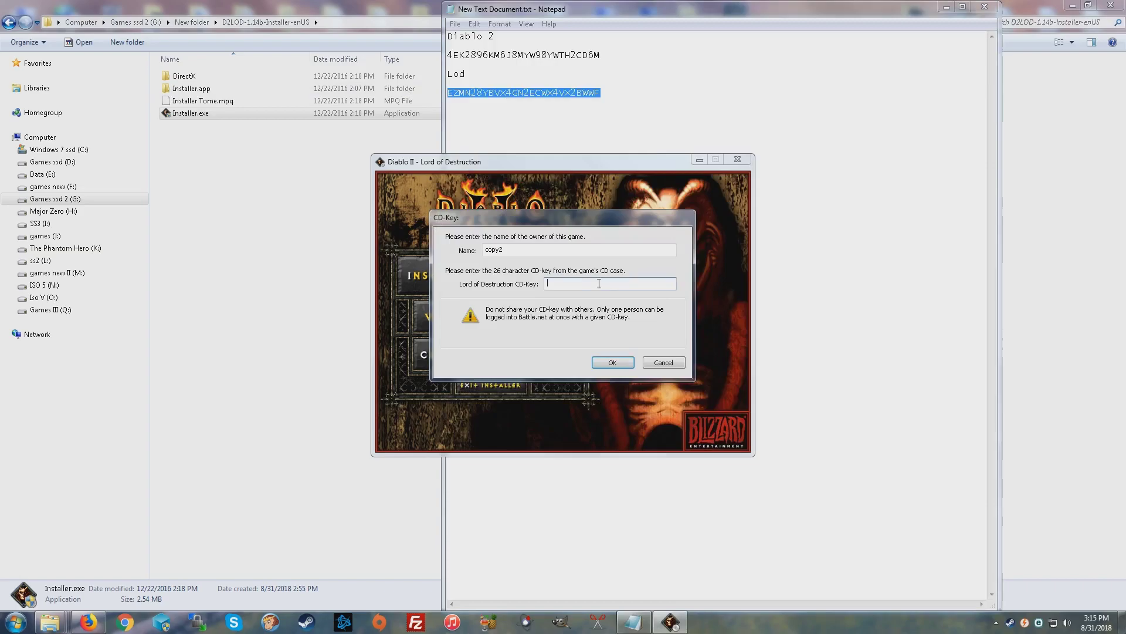
right_click(598, 282)
click(615, 334)
click(610, 361)
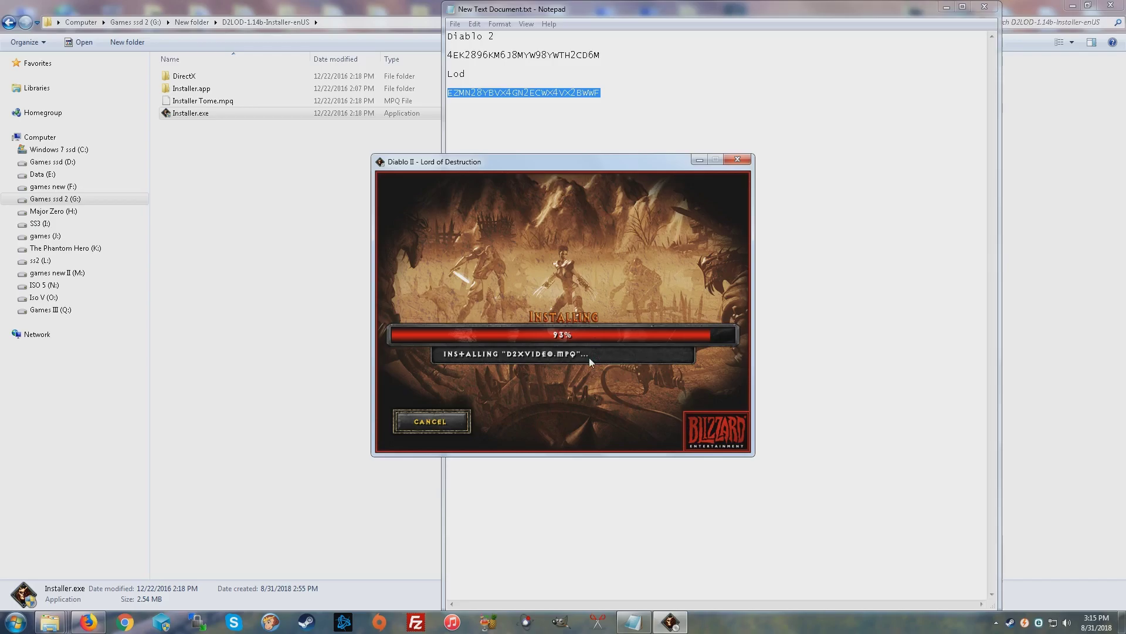
click(984, 7)
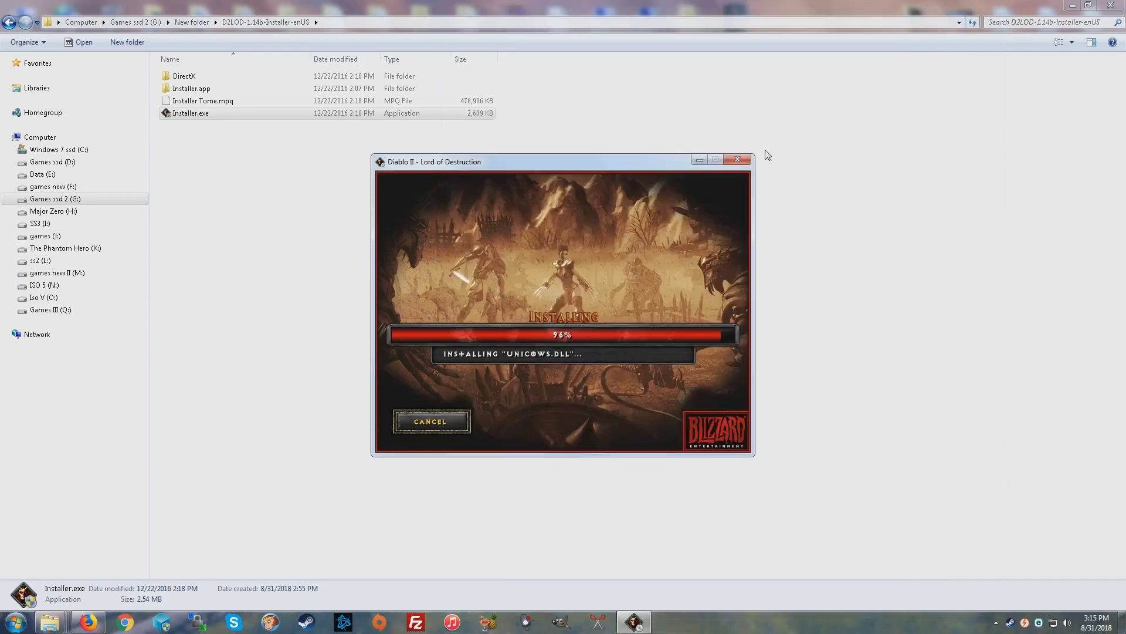
click(490, 333)
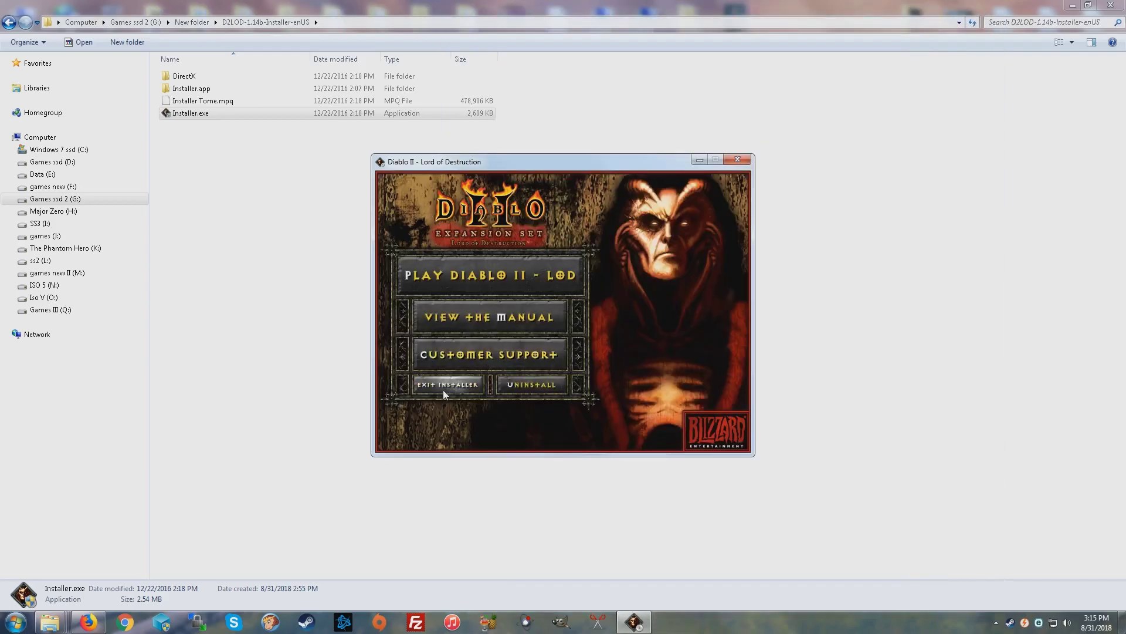
Step: Exit the expansion installer and run LODPatch_114d.exe as administrator
click(443, 388)
click(7, 23)
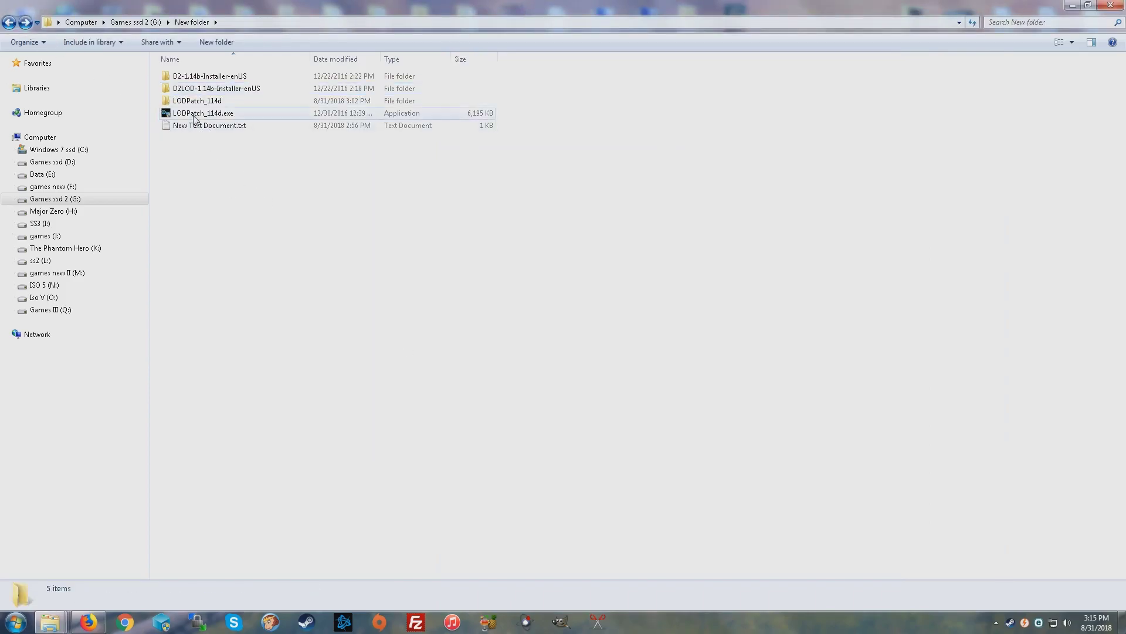
click(213, 115)
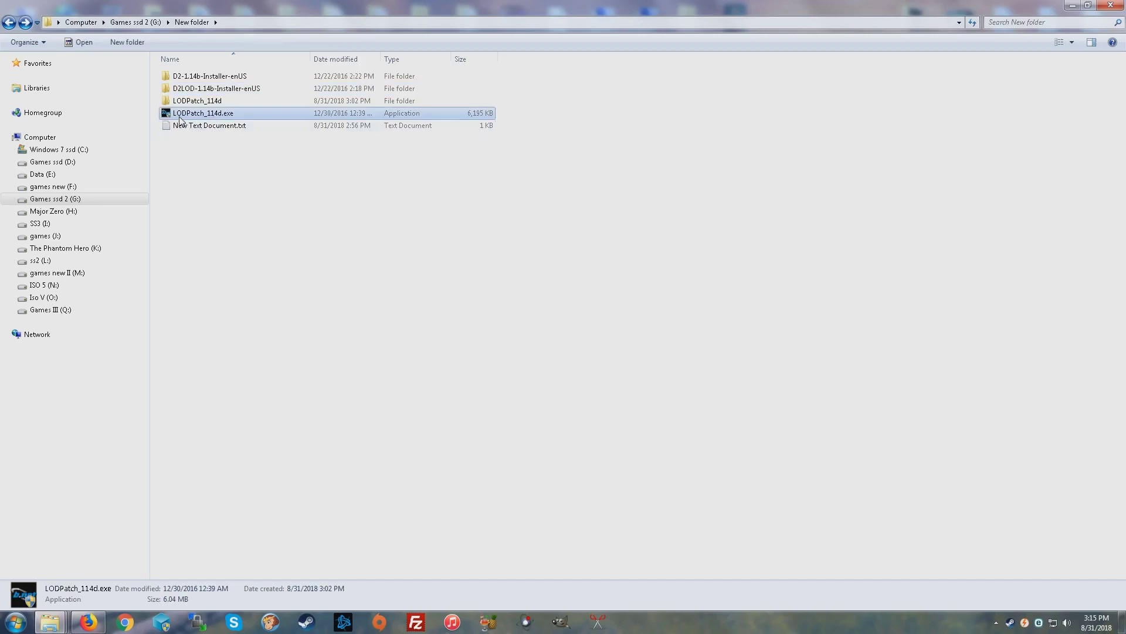
mouse_move(203, 113)
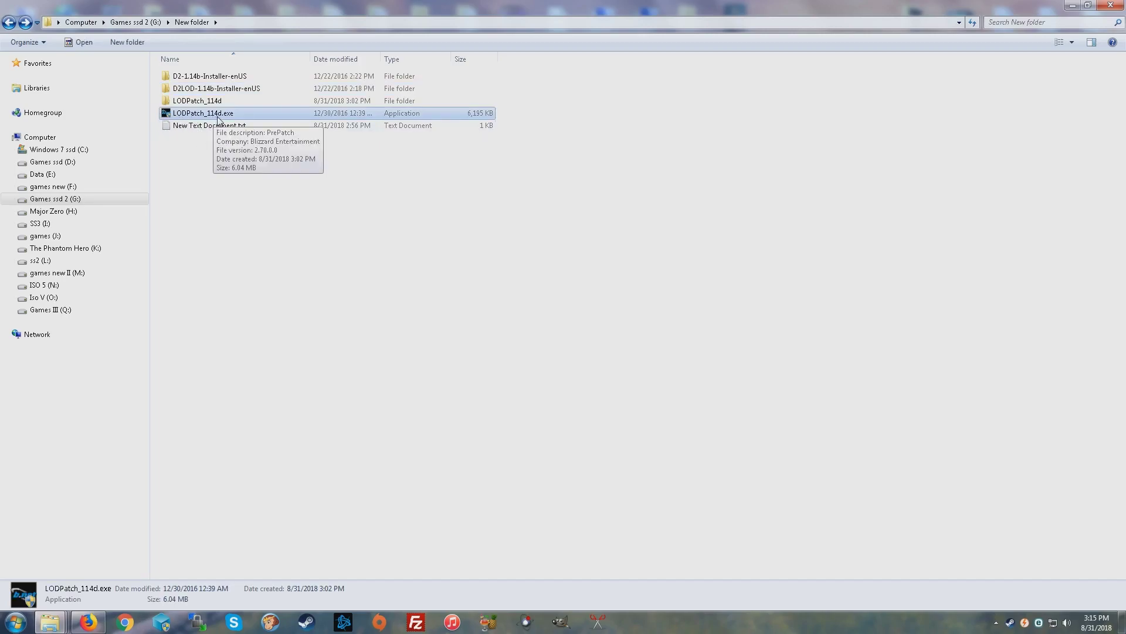
right_click(218, 118)
click(258, 136)
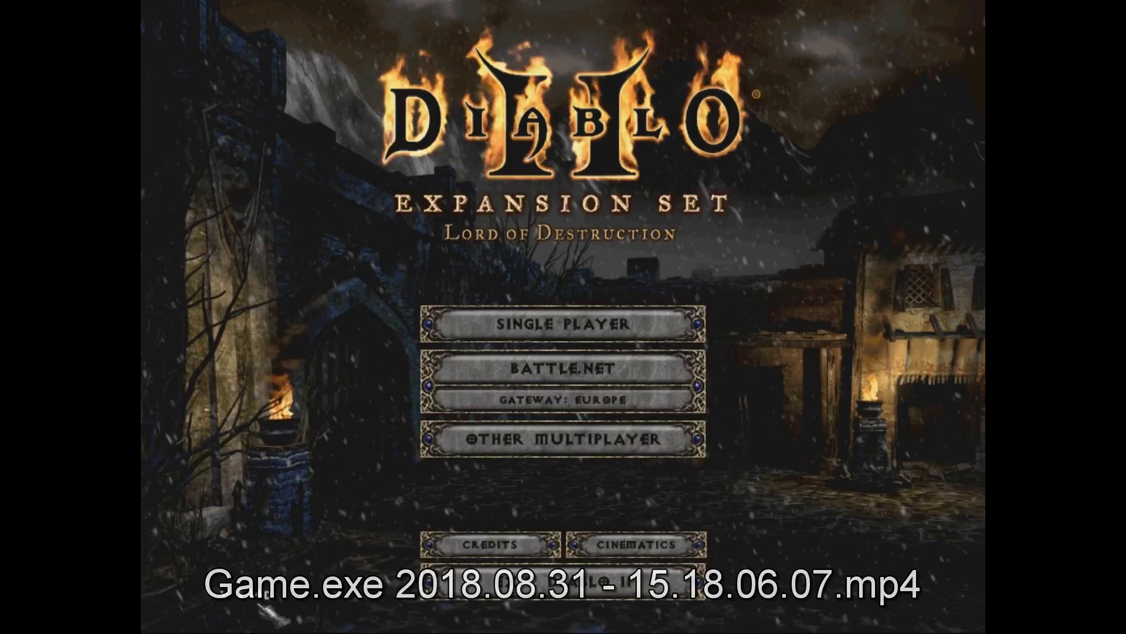
Step: Open Single Player character selection to load the level 19 Amazon
click(503, 322)
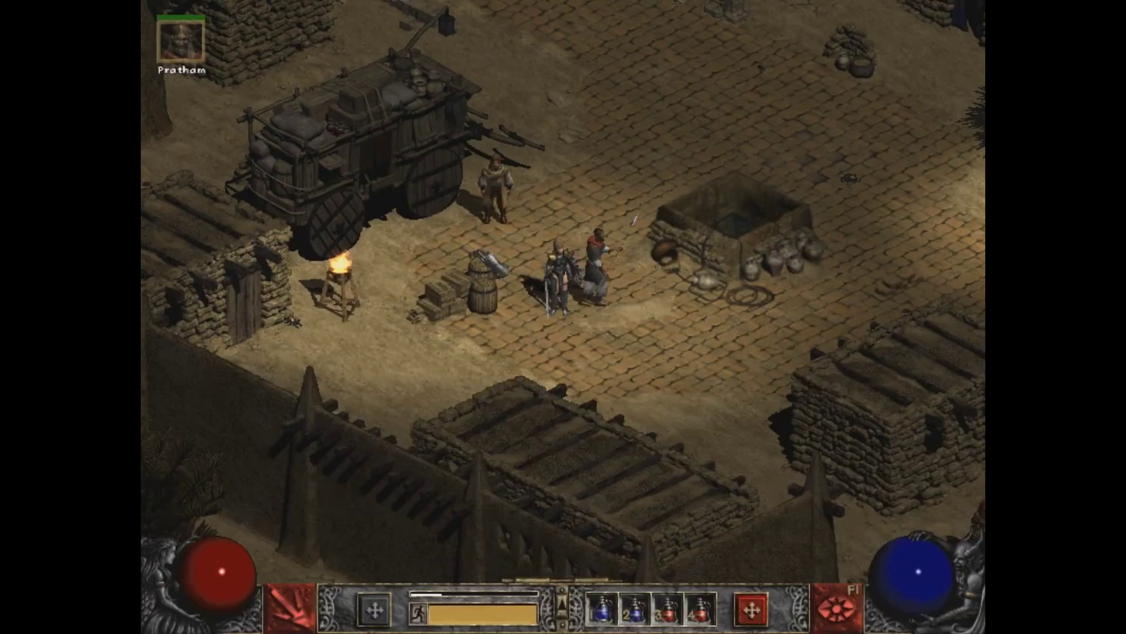
Step: Check the inventory, Lut Gholein map and character stats
key(i)
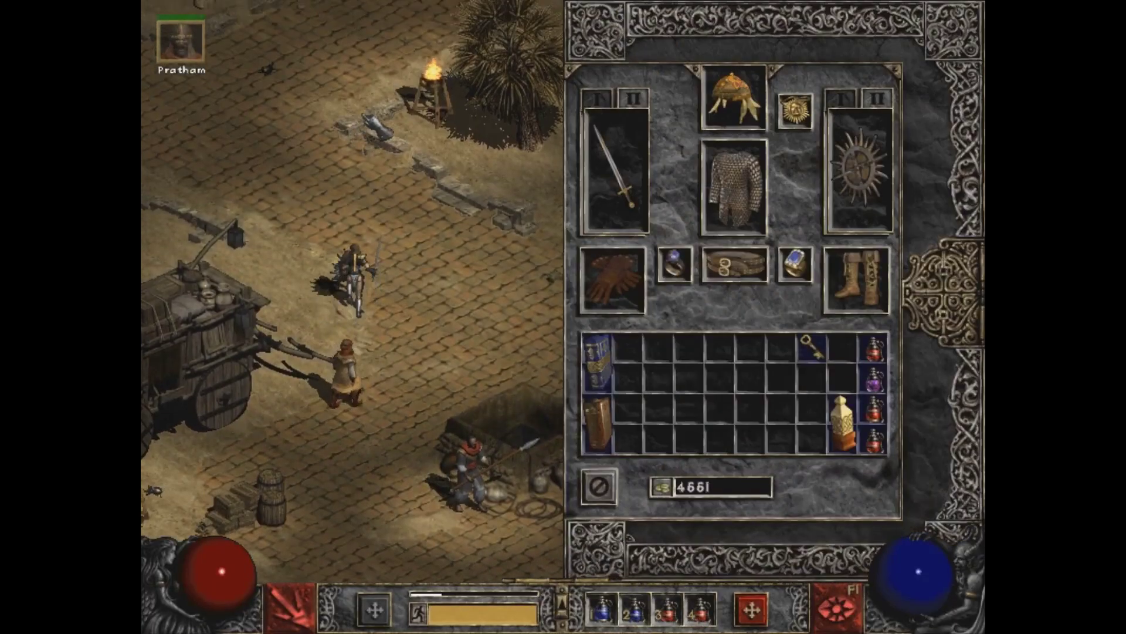
key(i)
click(587, 147)
key(Tab)
key(Tab)
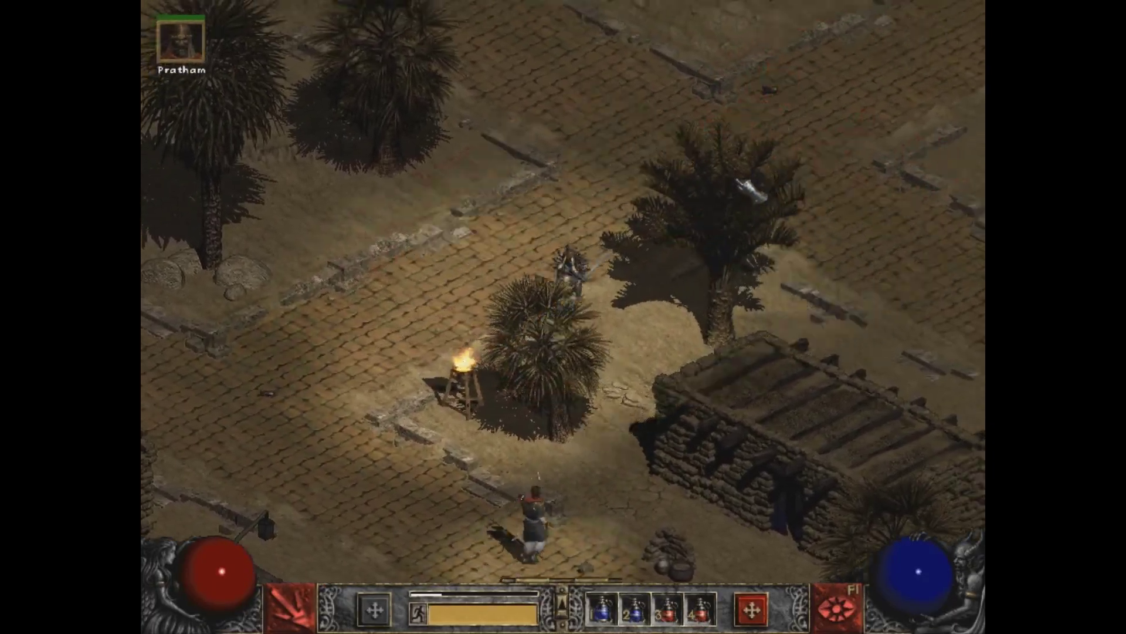
key(c)
key(c)
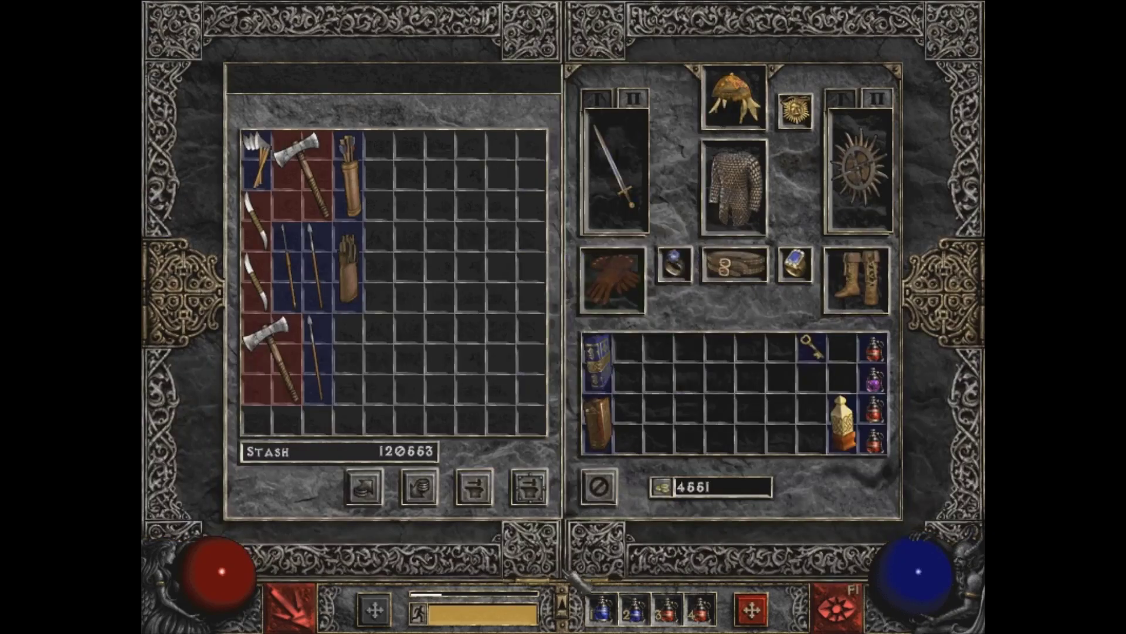
key(Escape)
Step: Look over the stash and Horadric Staff quest log, then walk to the waypoint
click(626, 264)
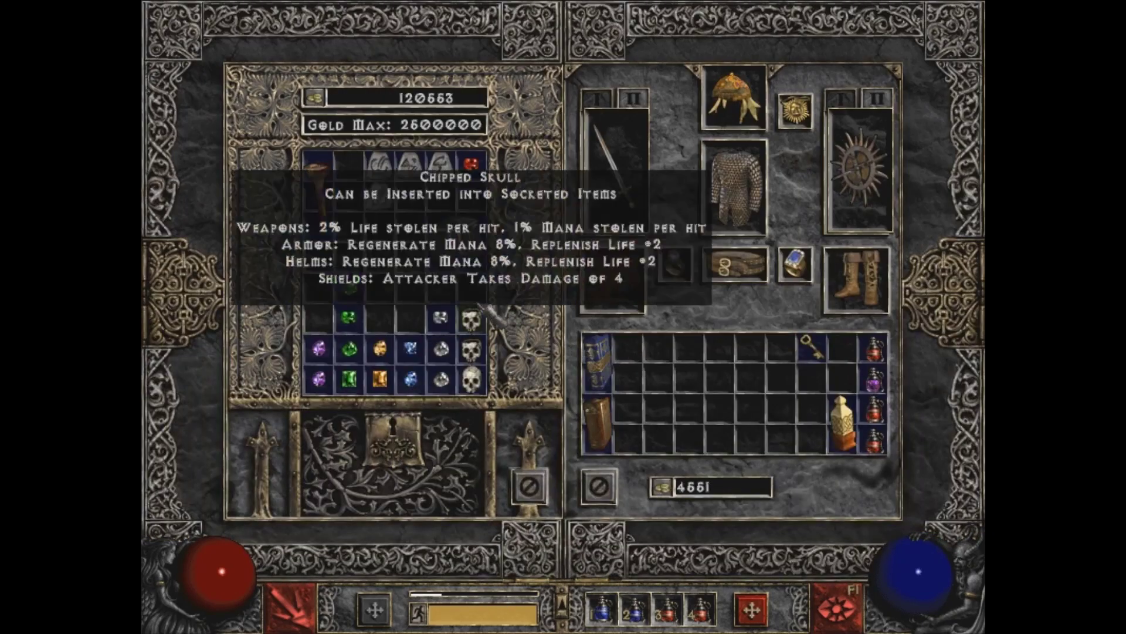
key(Escape)
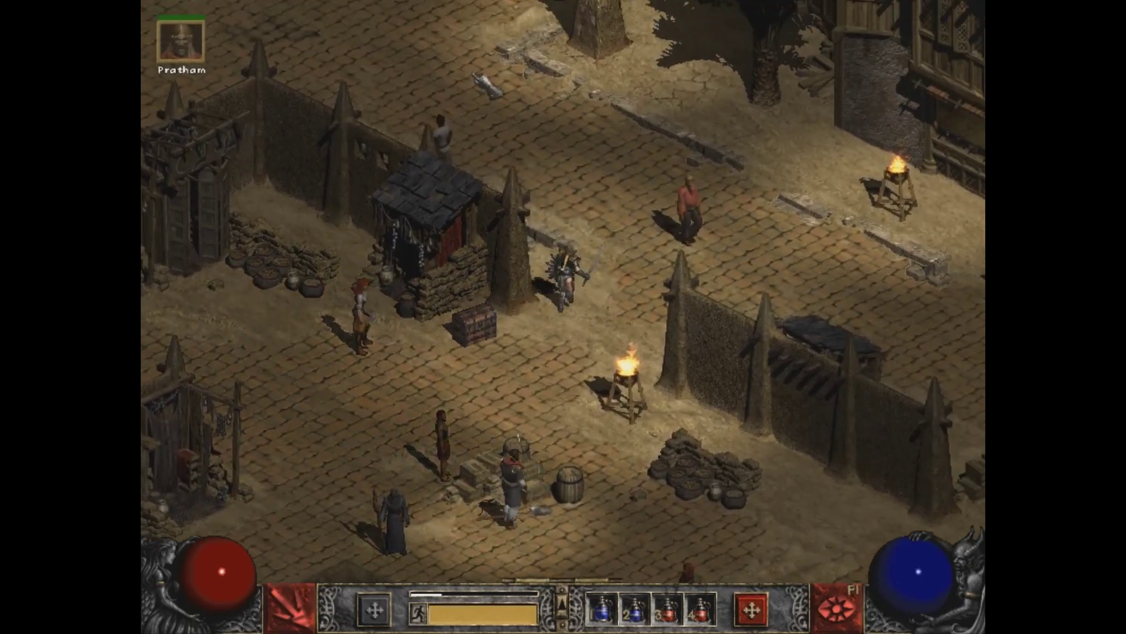
key(q)
key(Escape)
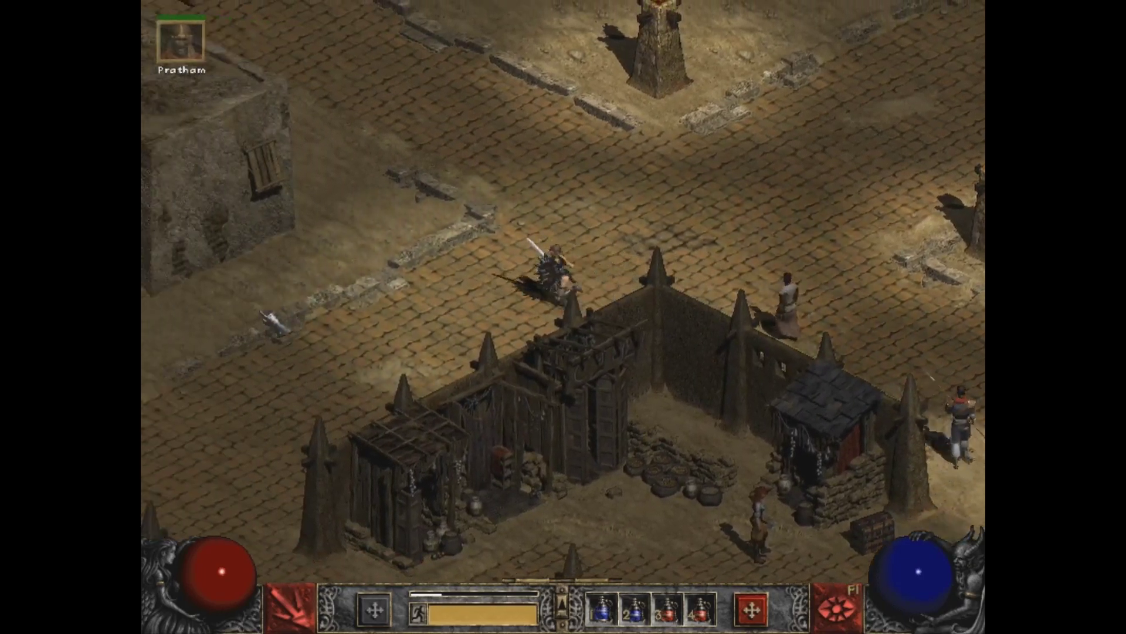
drag(274, 321, 427, 282)
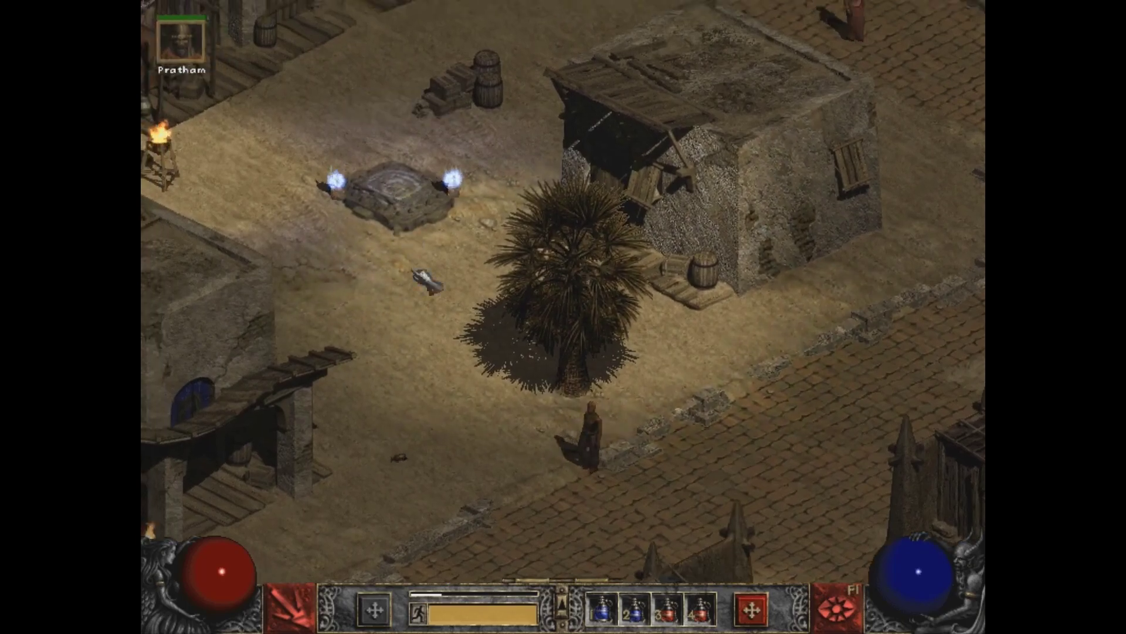
click(503, 259)
Step: Enter Halls of the Dead Level 2 and kill the first Returned skeletons and Hollow One
click(495, 259)
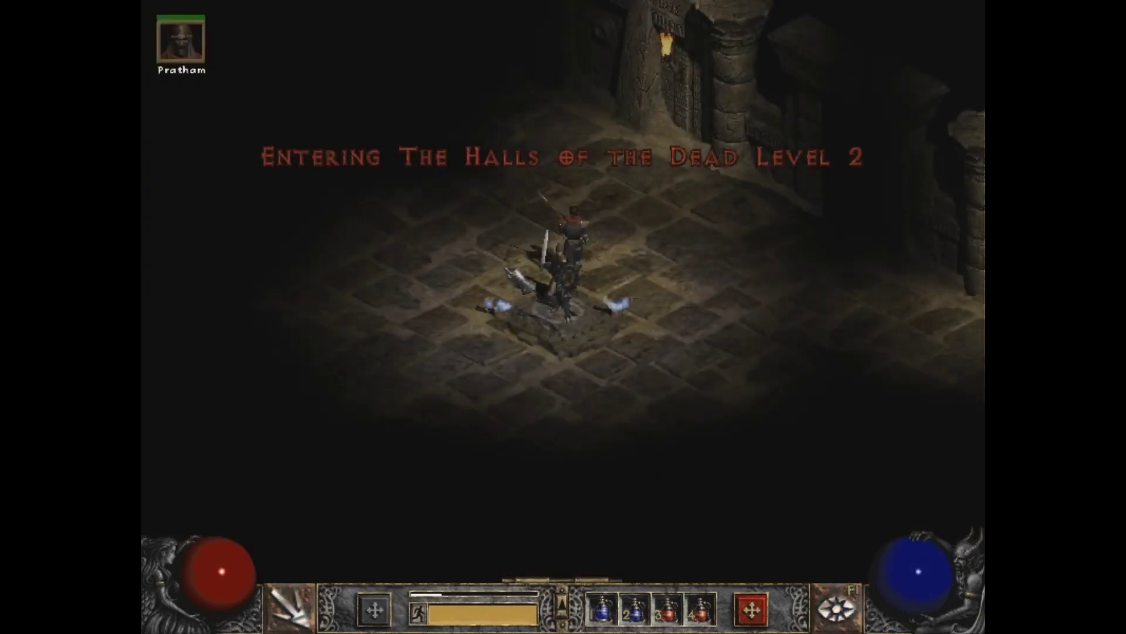
click(745, 246)
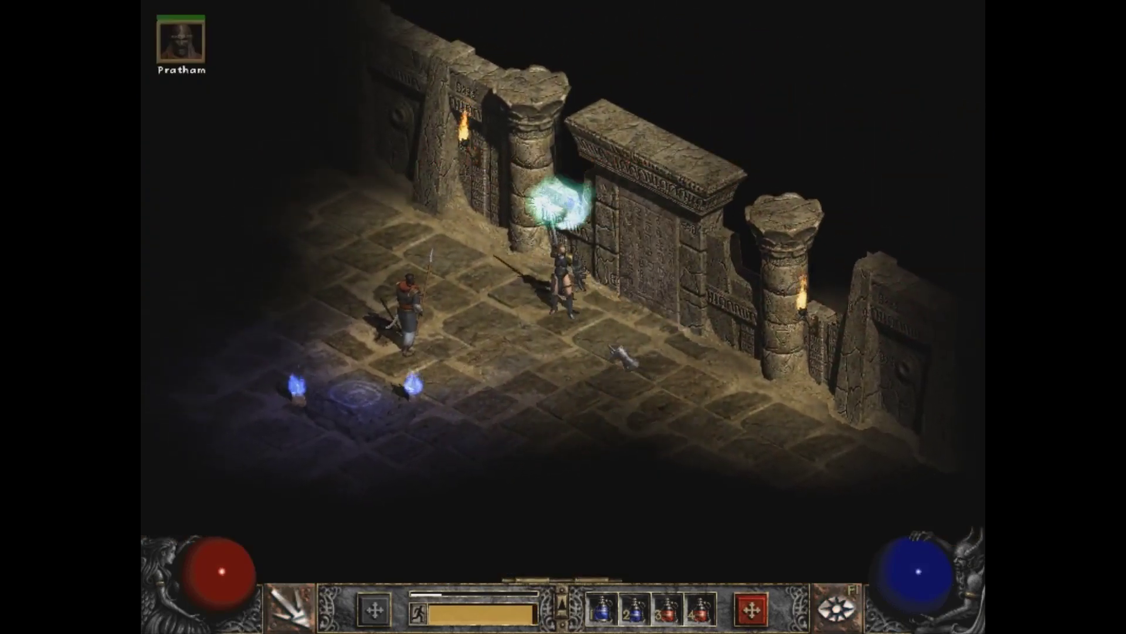
click(629, 223)
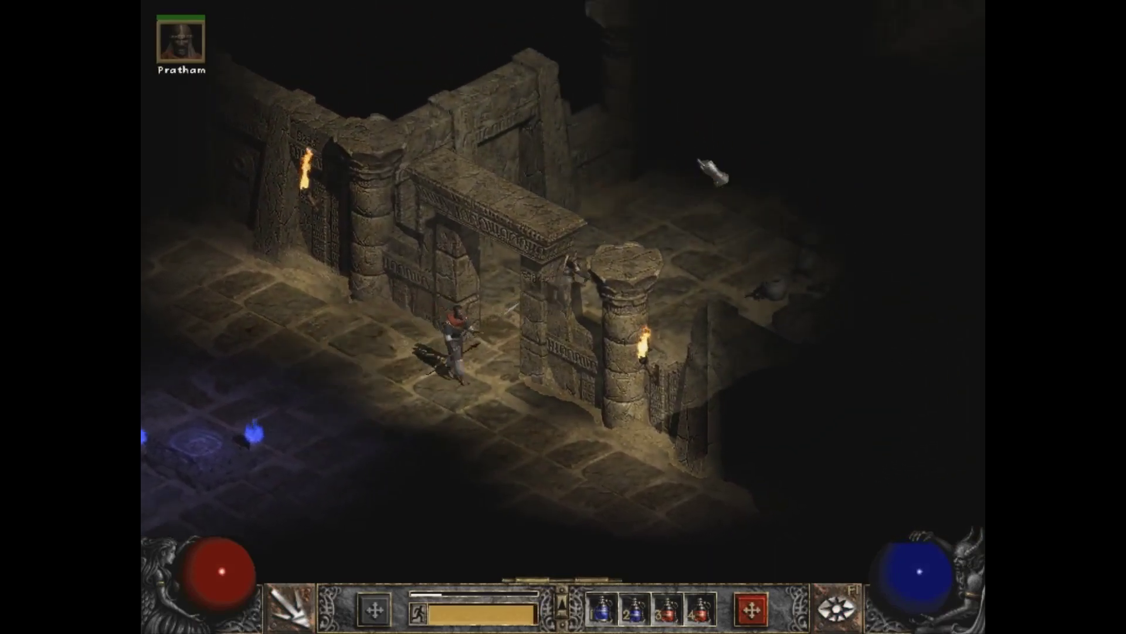
click(722, 269)
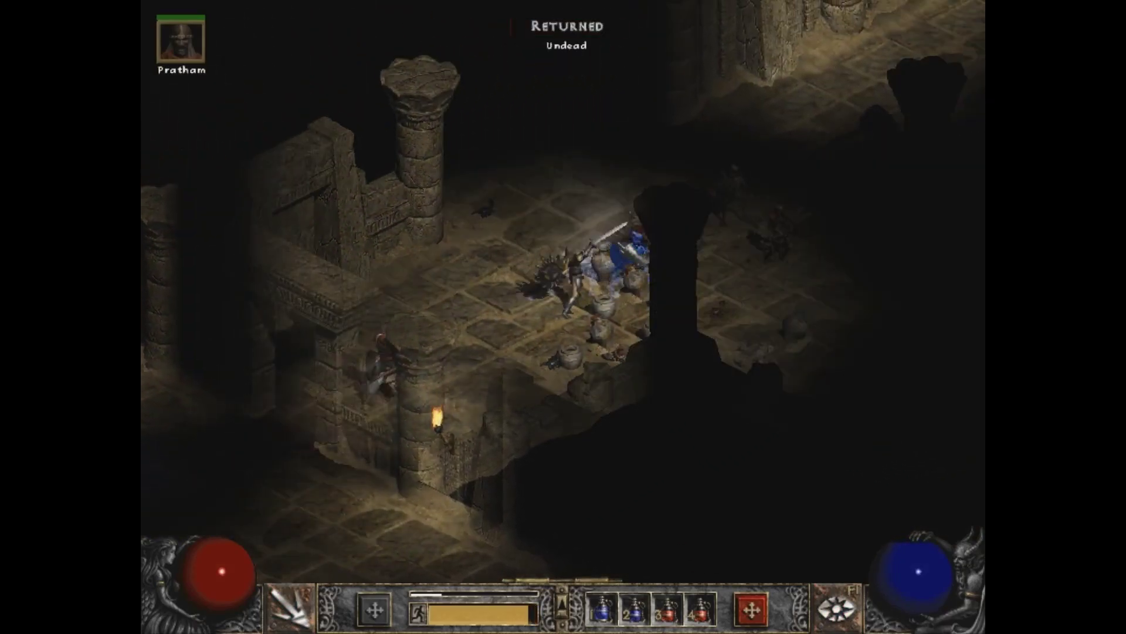
click(644, 291)
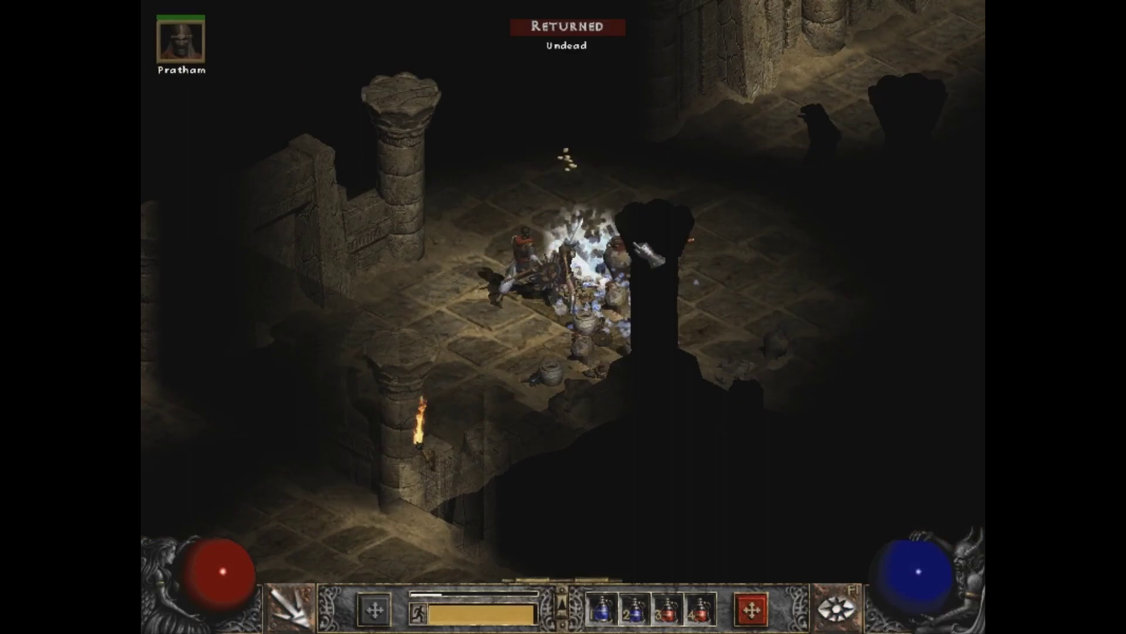
click(786, 132)
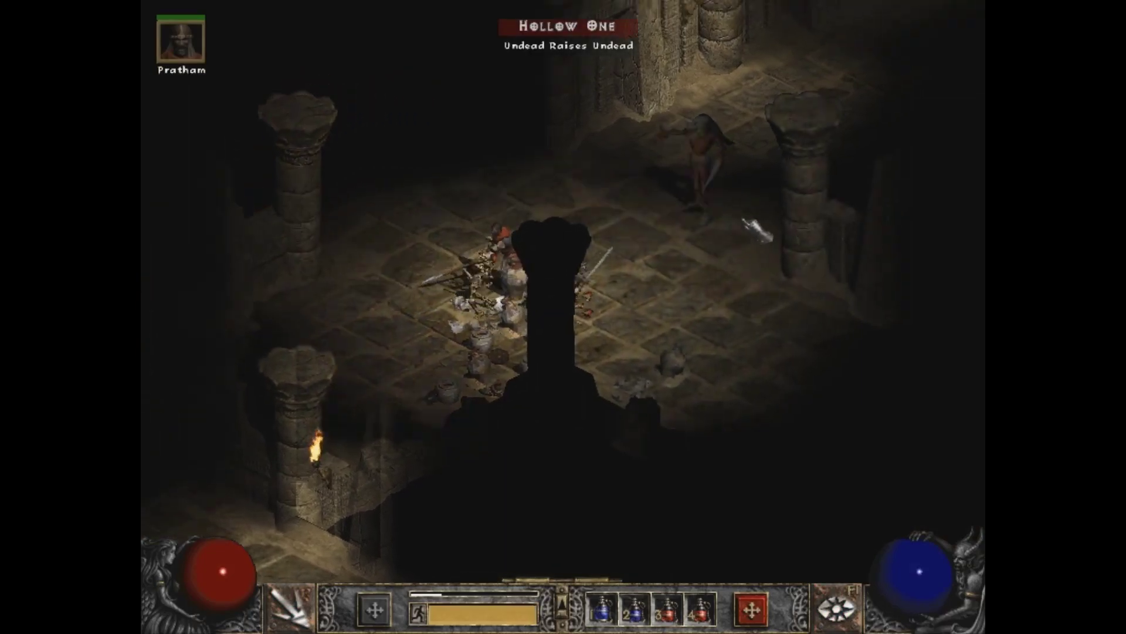
click(680, 217)
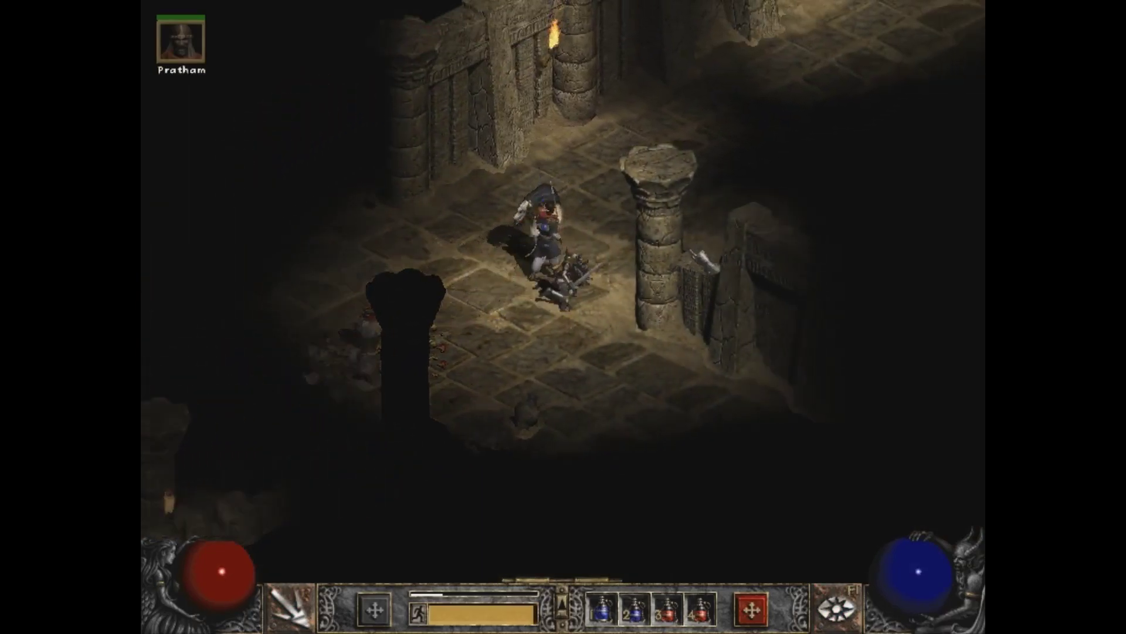
key(Tab)
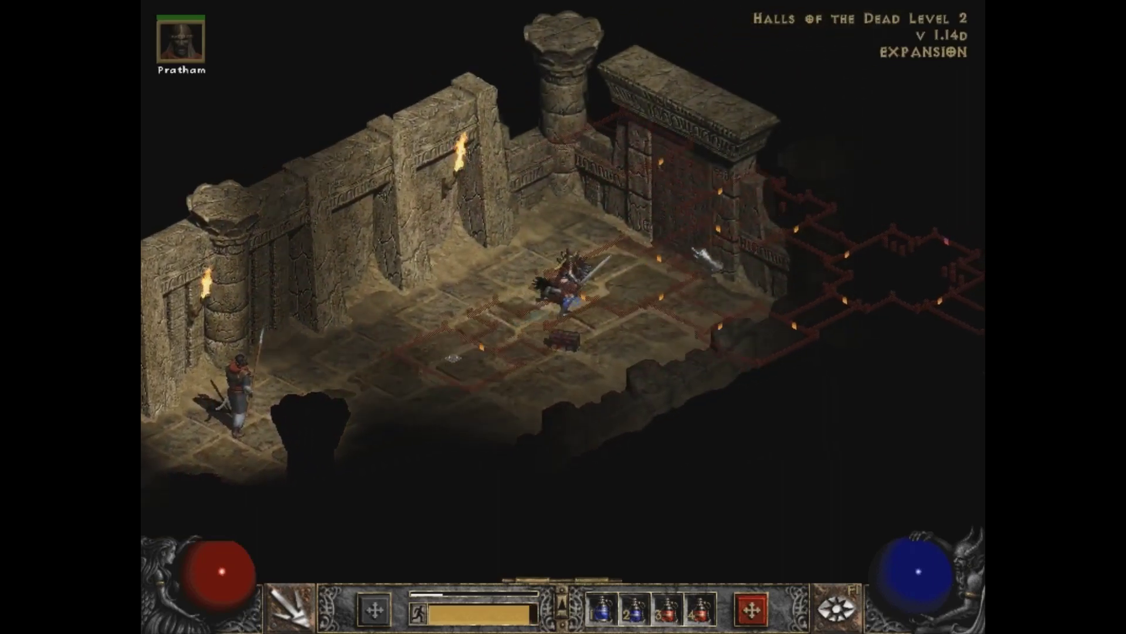
key(Tab)
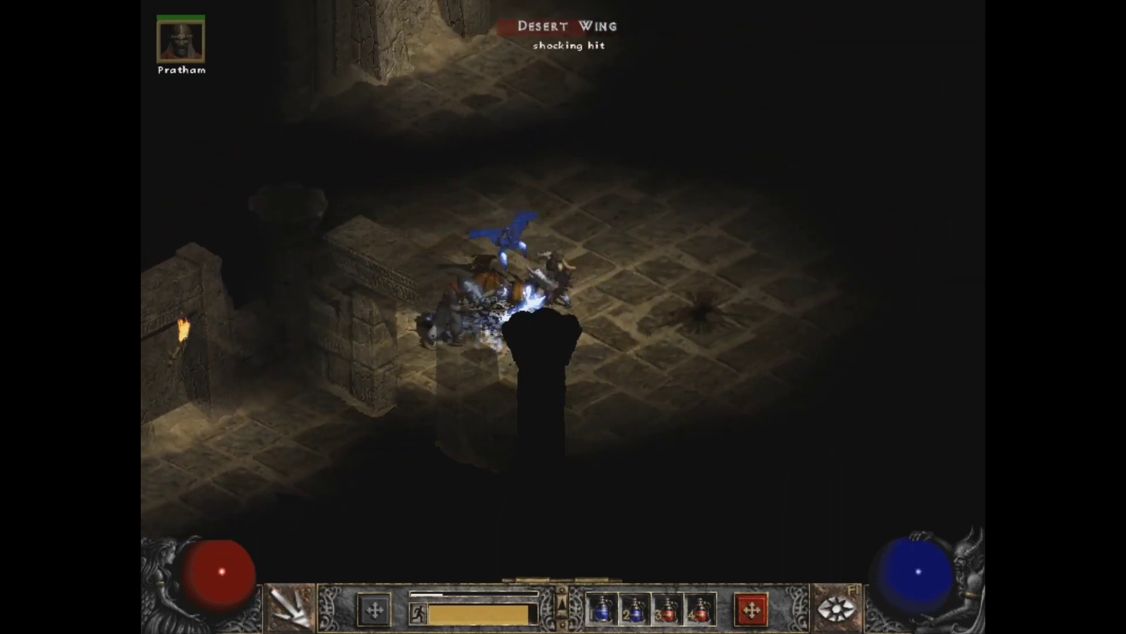
Step: Fight Returned, Desert Wings and Hollow Ones through several doors into the torch-lit room
click(636, 394)
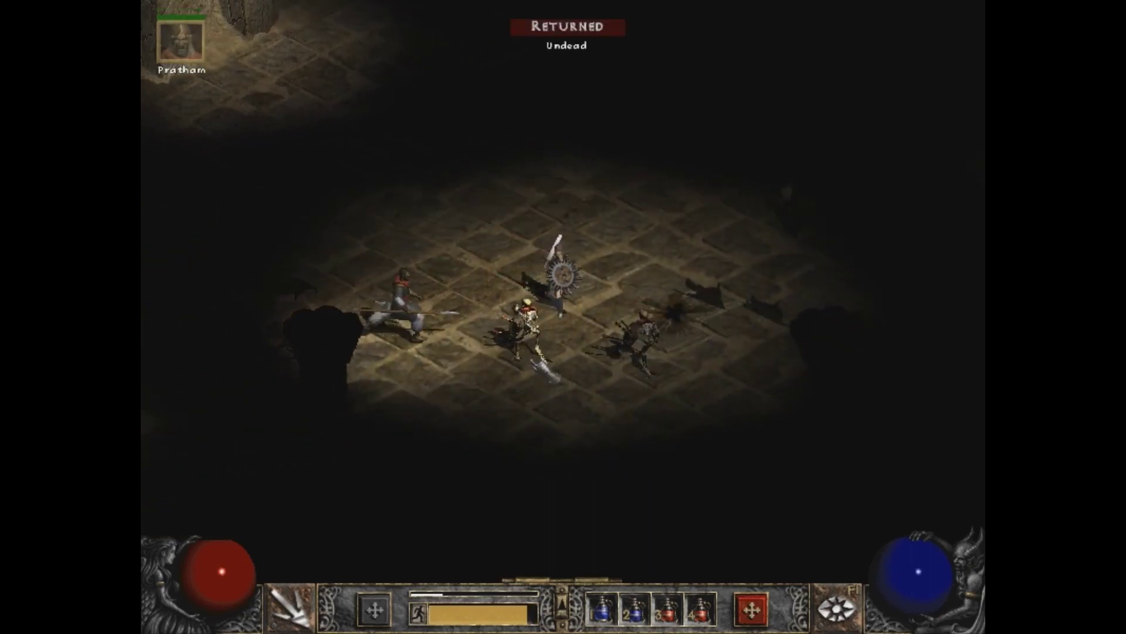
click(659, 282)
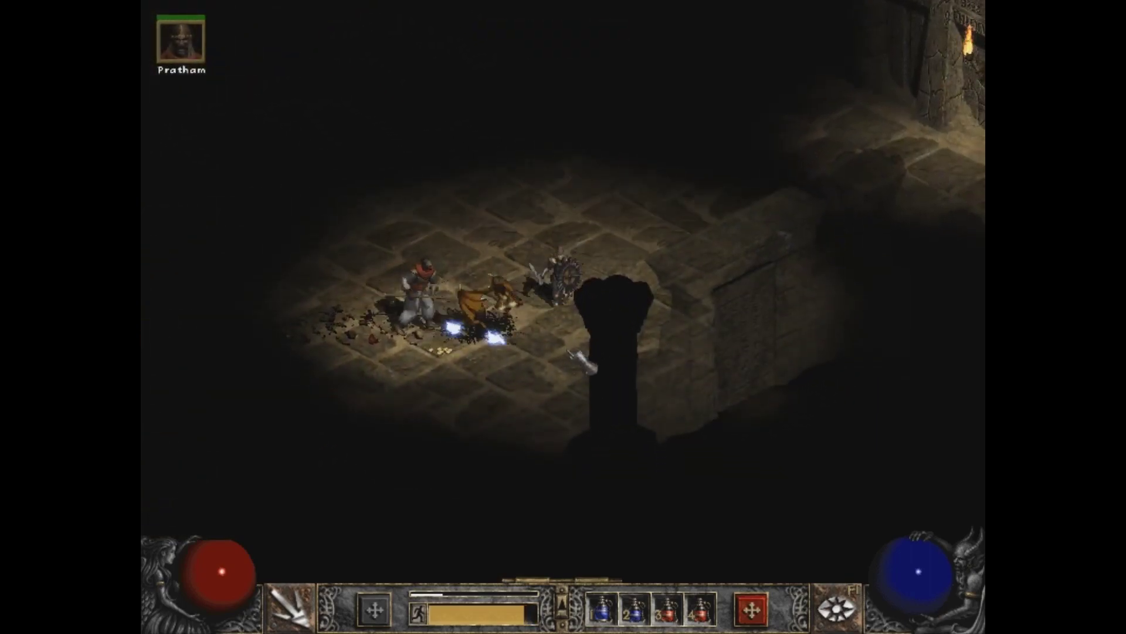
click(686, 293)
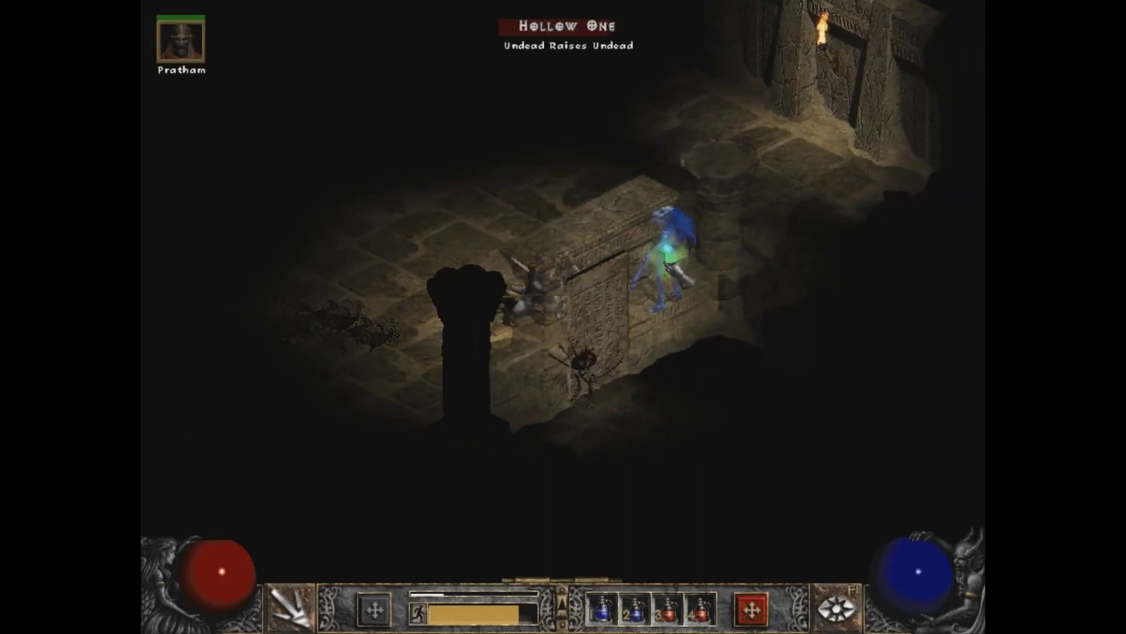
click(667, 265)
click(463, 261)
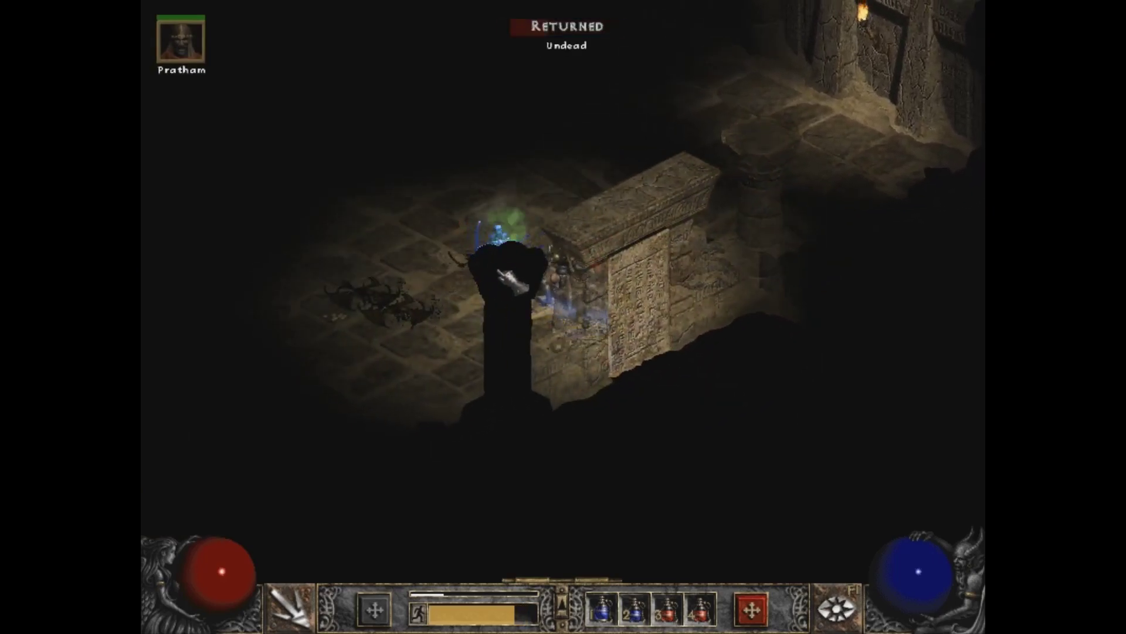
click(636, 331)
click(636, 346)
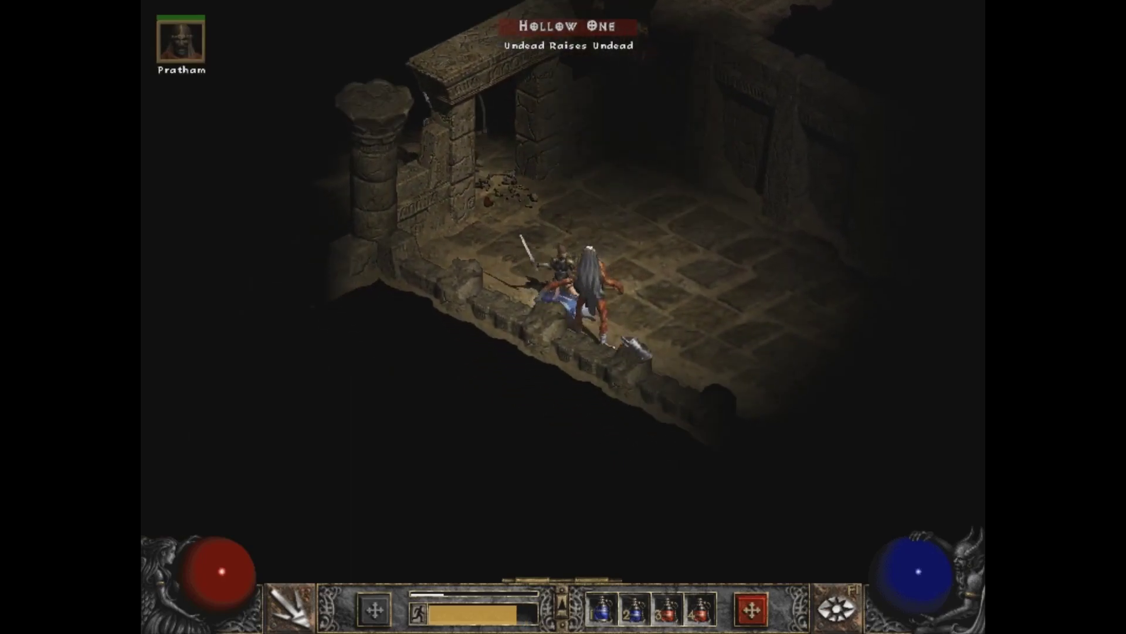
click(625, 299)
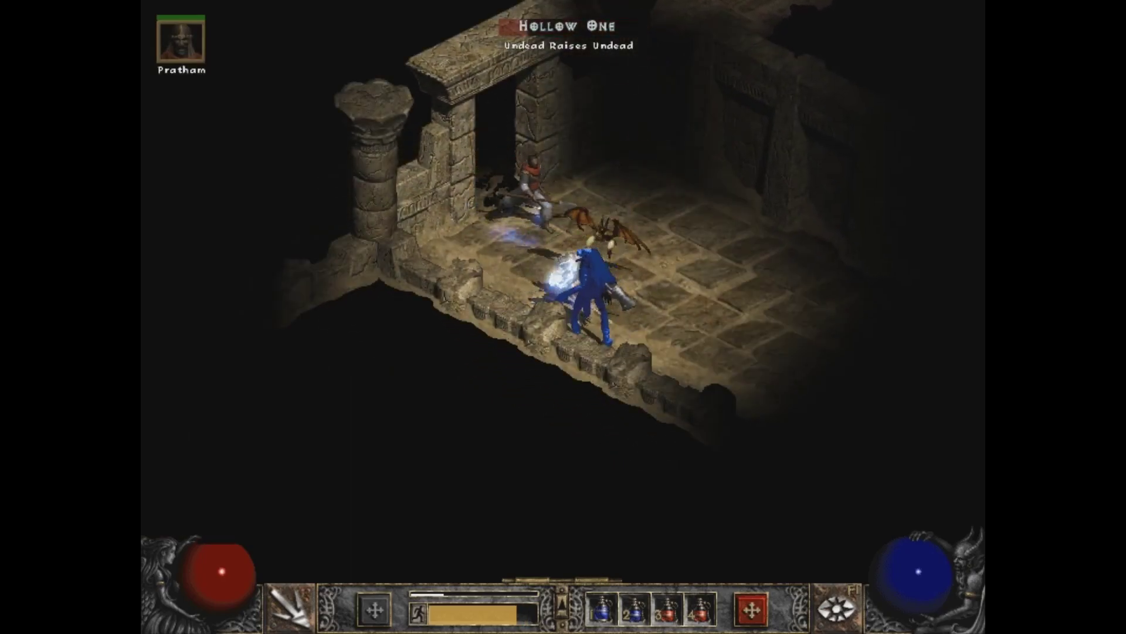
click(645, 381)
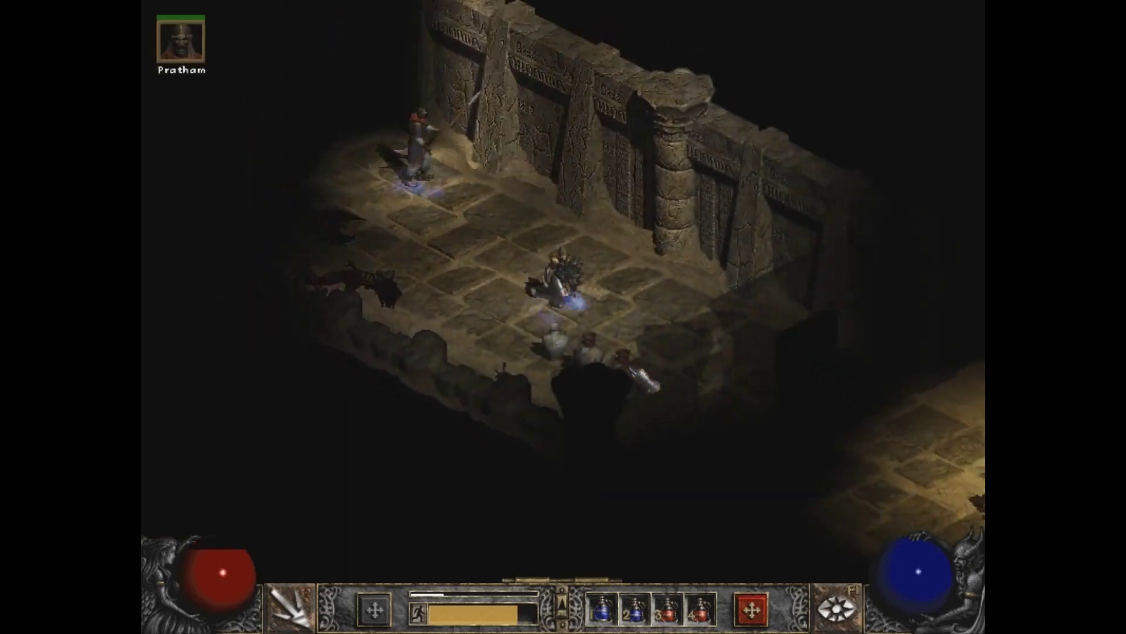
click(633, 345)
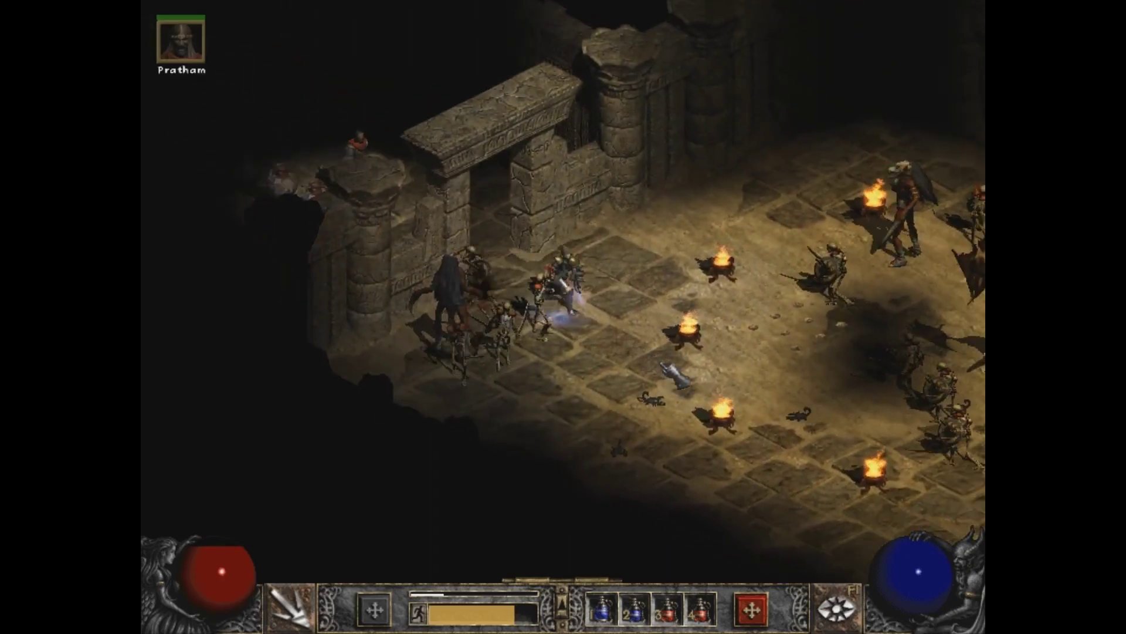
click(662, 365)
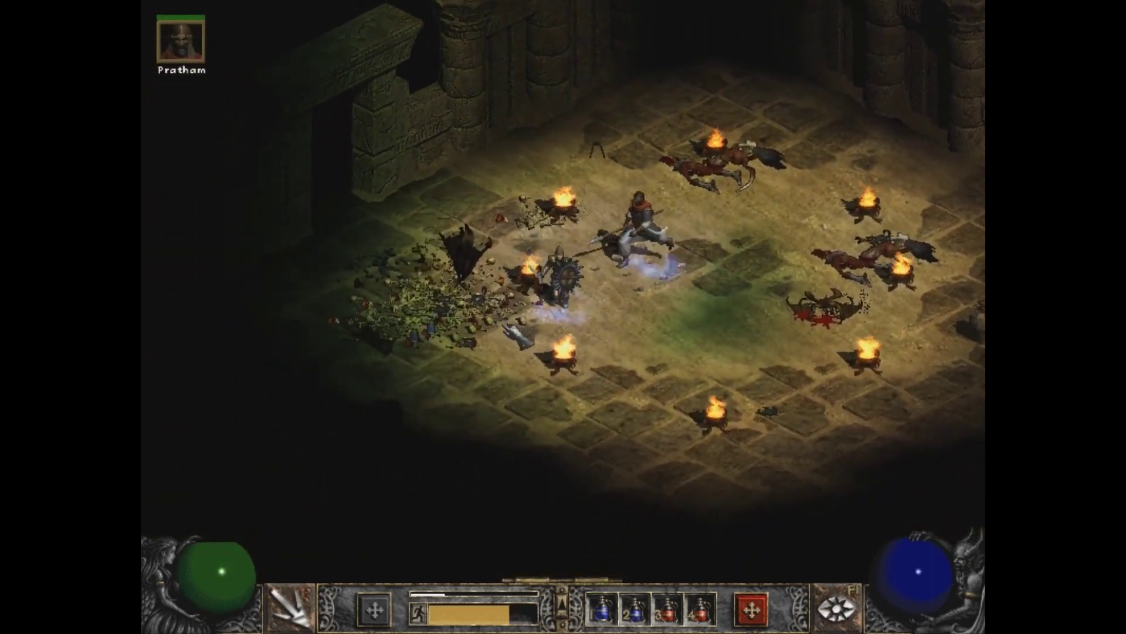
Step: Reveal the floor loot, then take the buckler from the inventory and drop it on the floor
key(alt)
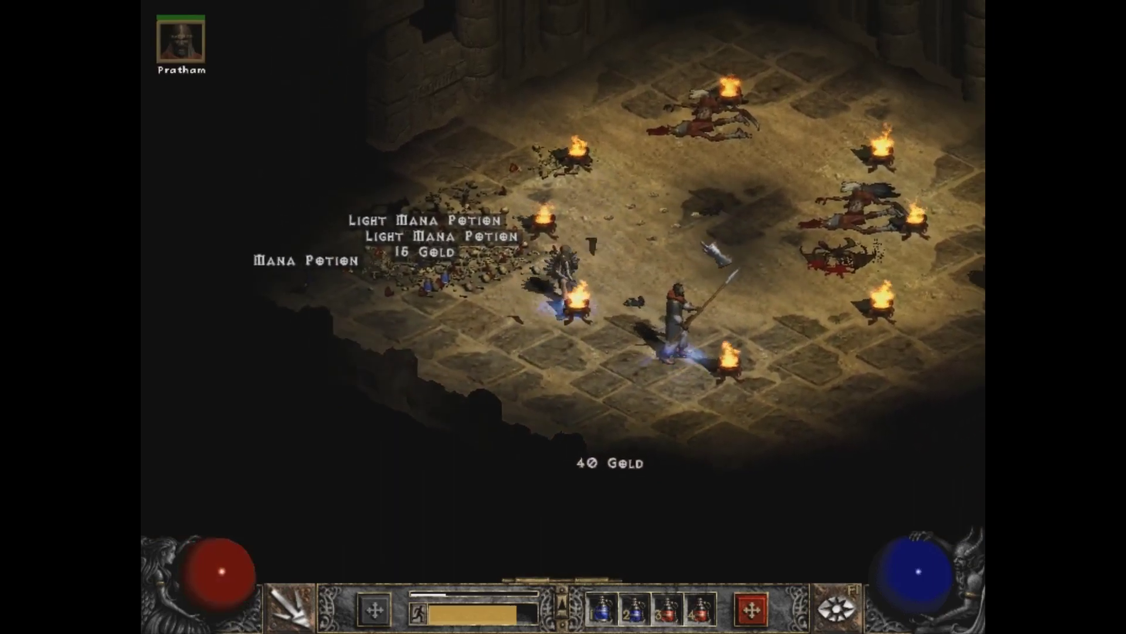
key(i)
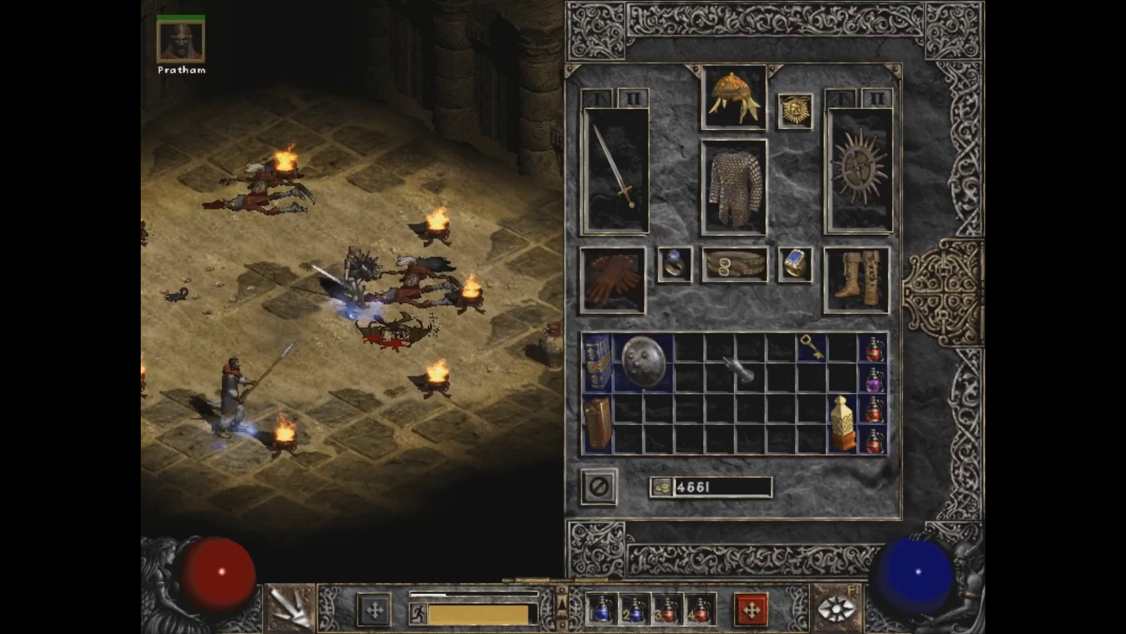
click(645, 366)
click(874, 451)
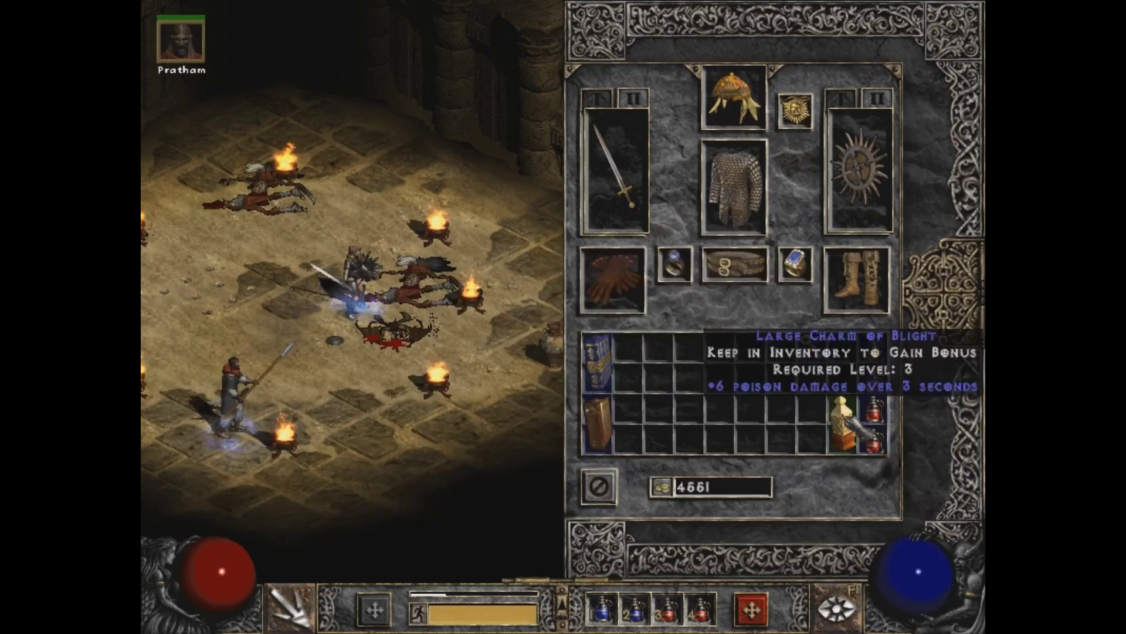
key(i)
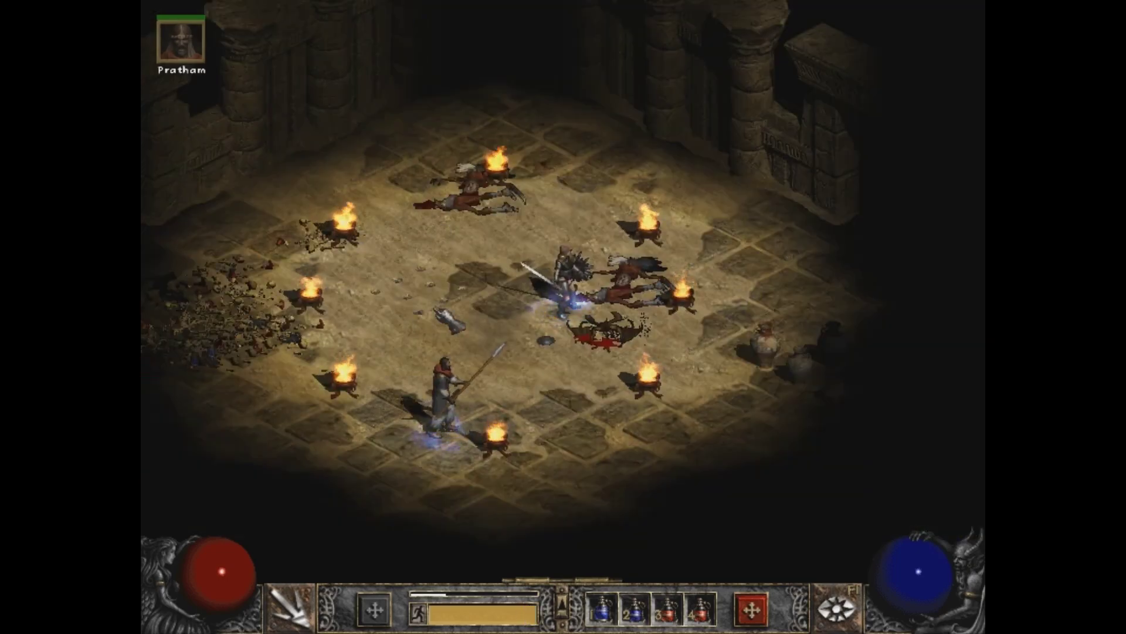